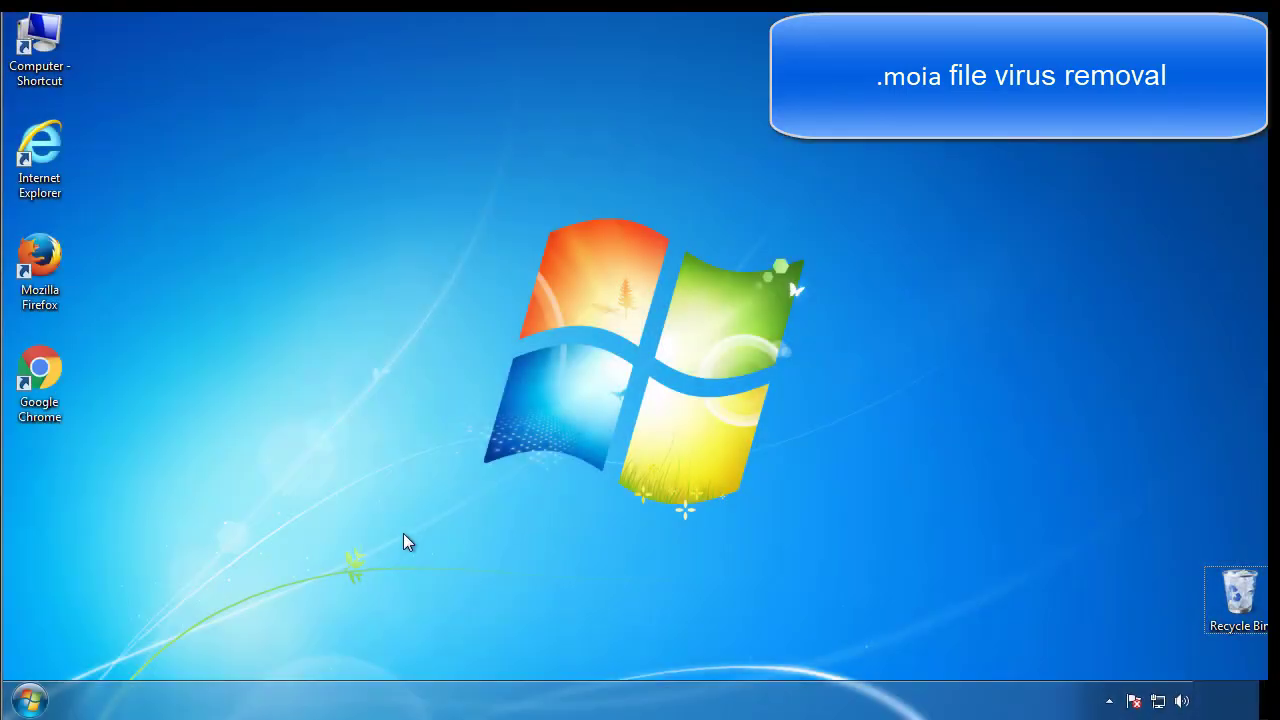
Launch System Configuration by searching msconfig from the Start menu
click(42, 698)
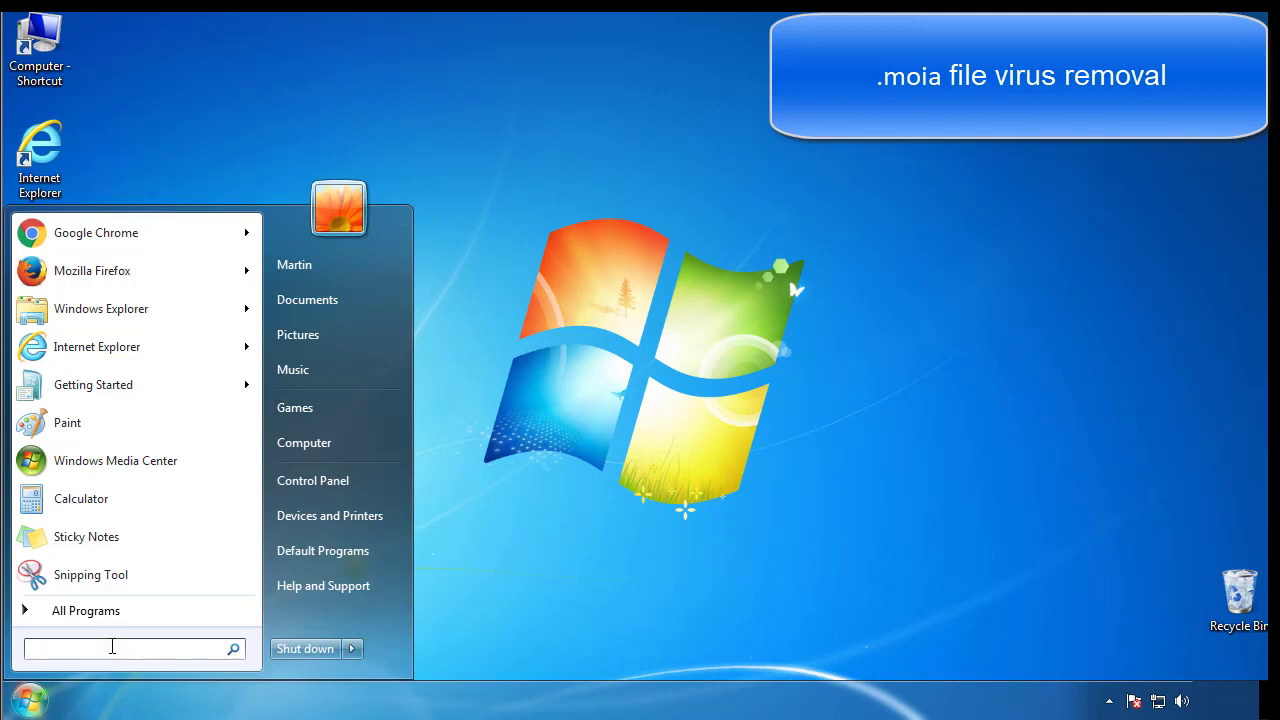
text(msconfig)
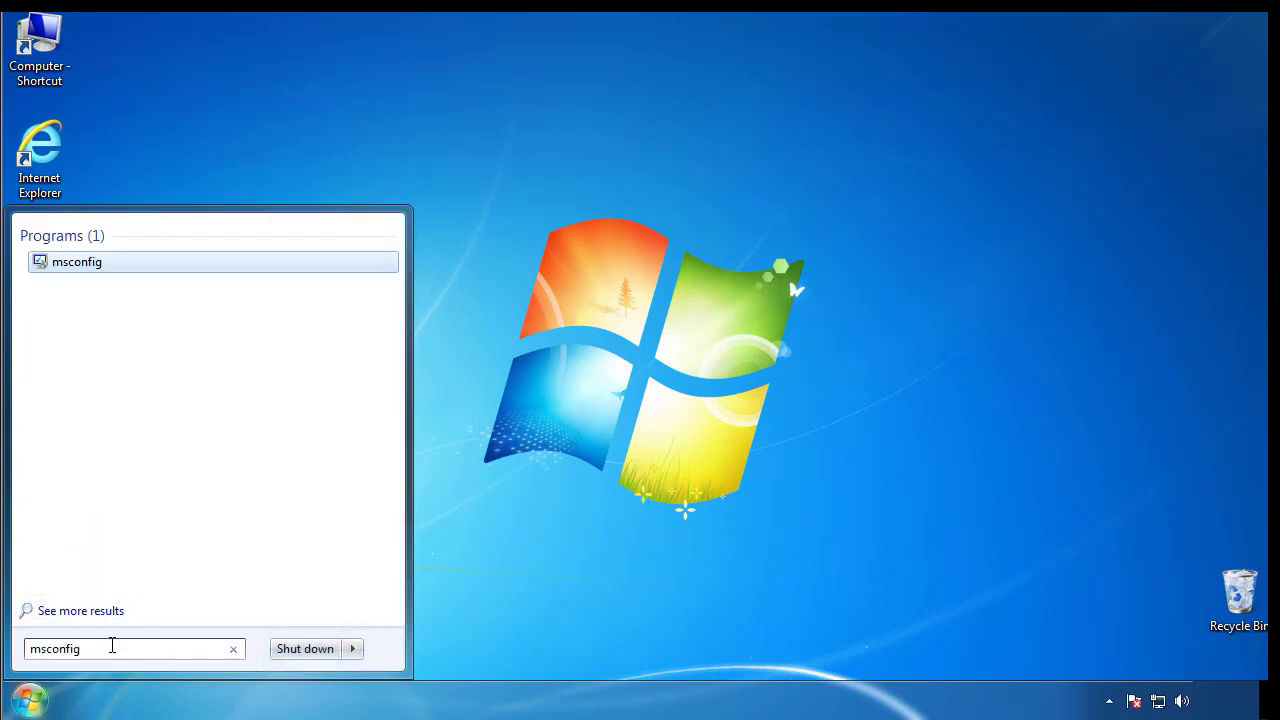
key(Return)
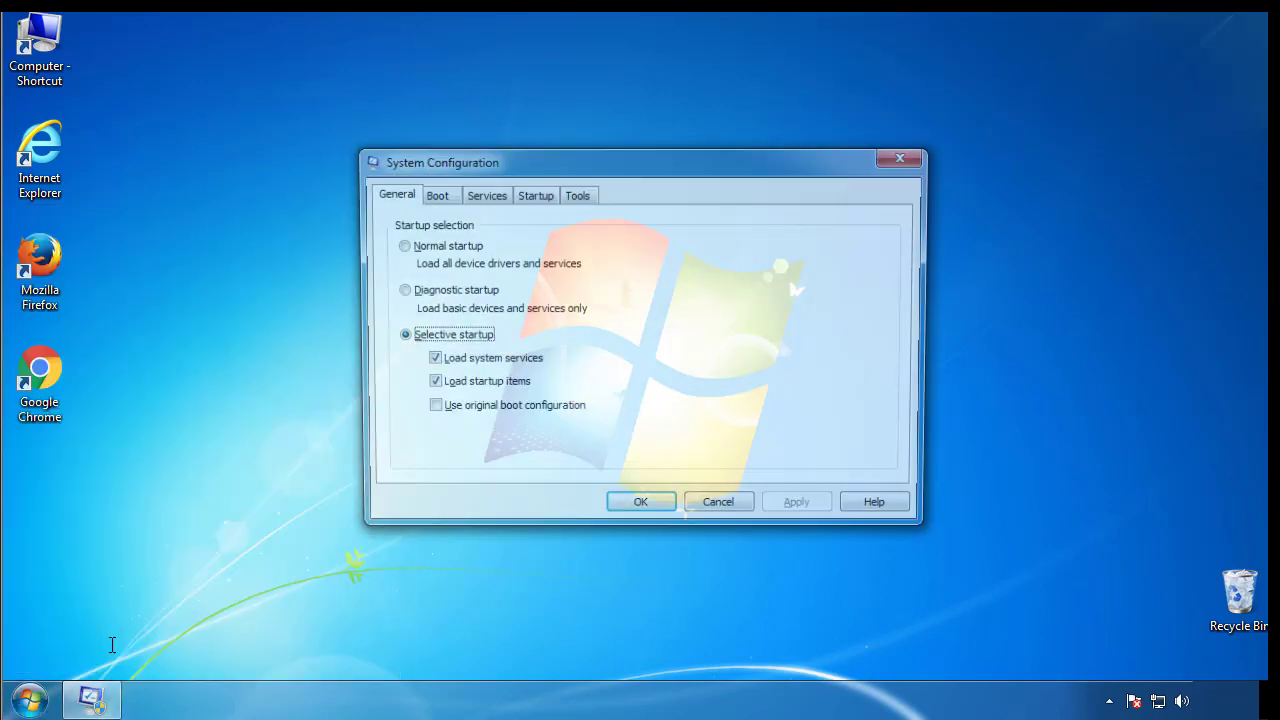
Enable Safe boot (Minimal) on the Boot tab, apply it, and restart into Safe Mode
click(432, 197)
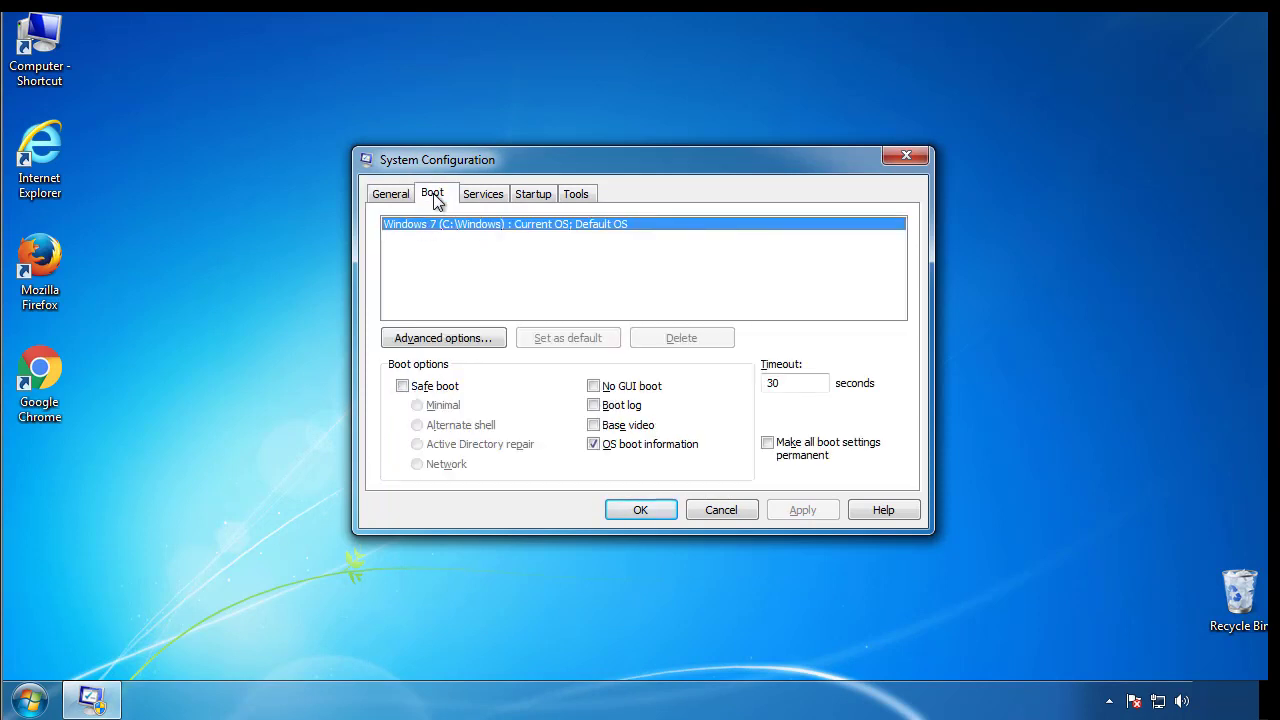
click(402, 386)
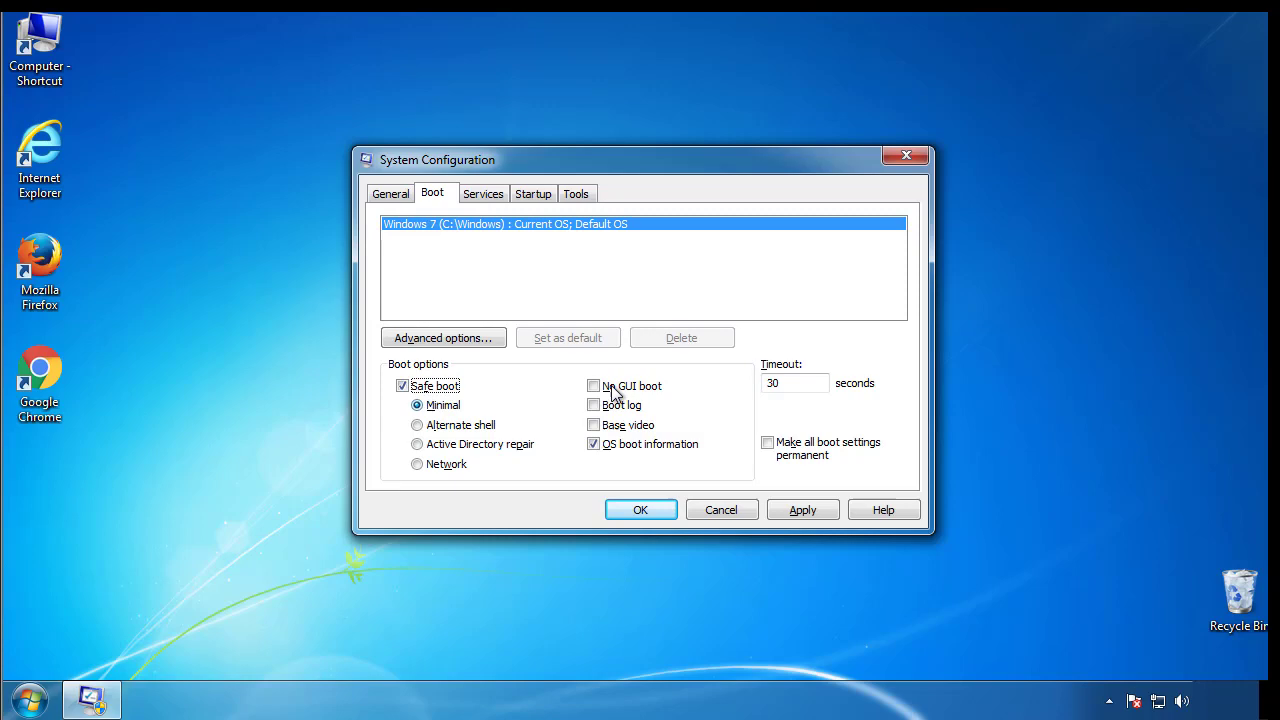
click(659, 517)
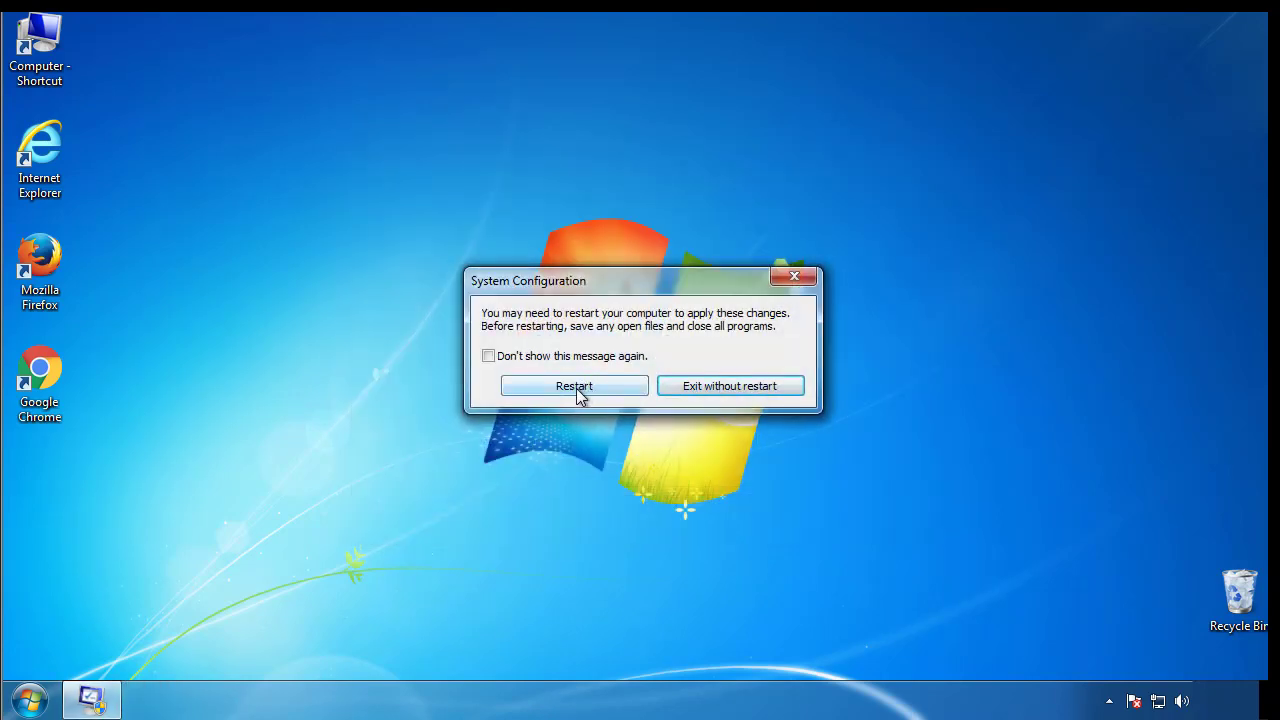
click(576, 388)
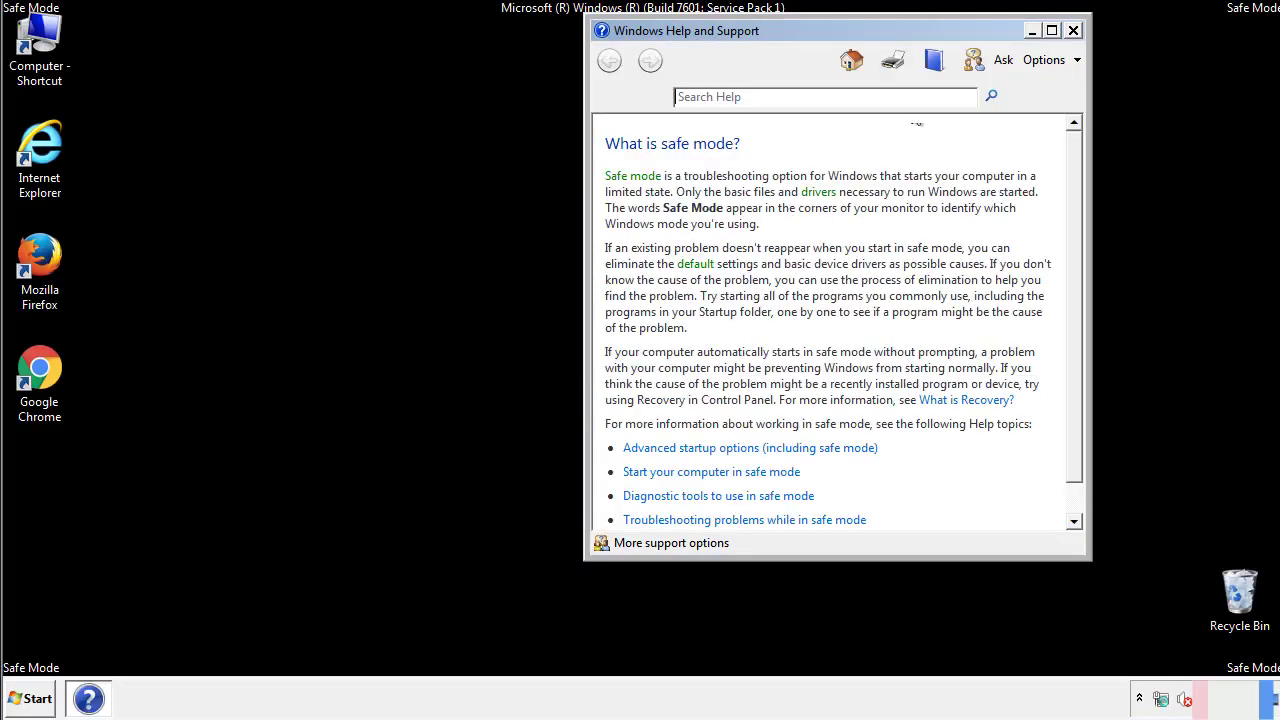
Close Safe Mode help and set Folder Options to show hidden files, folders and drives
click(1073, 30)
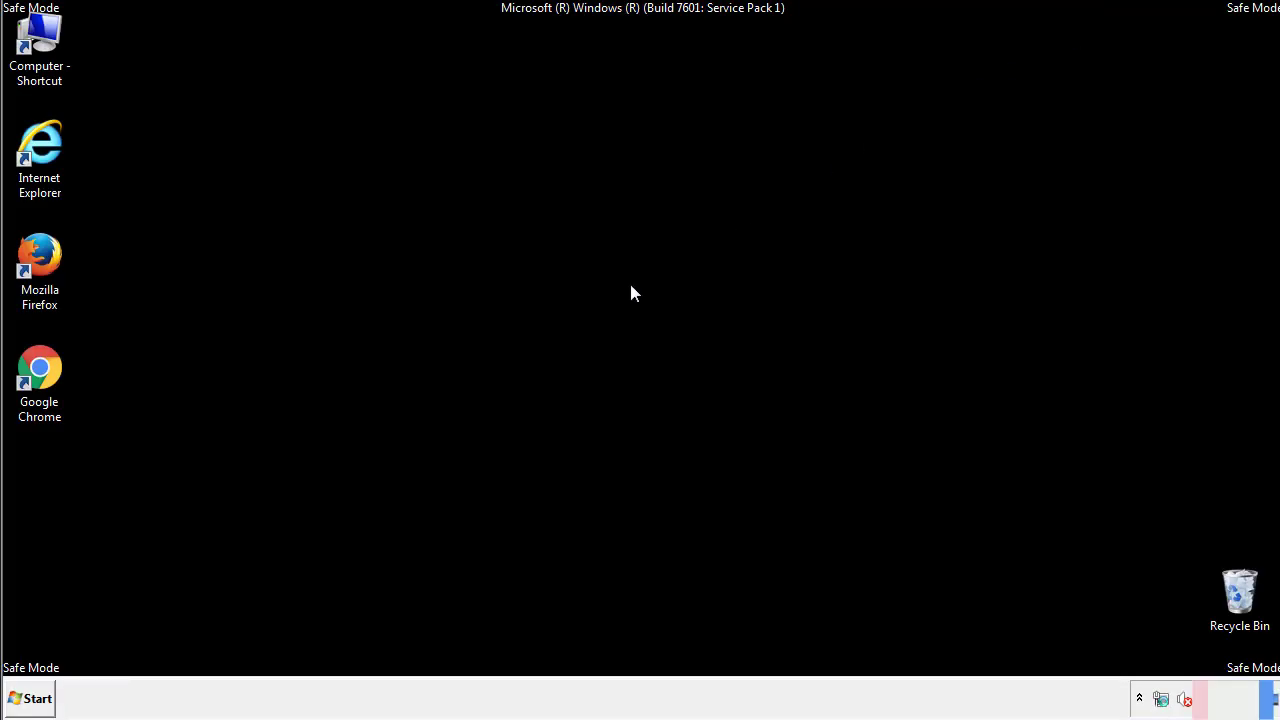
click(38, 697)
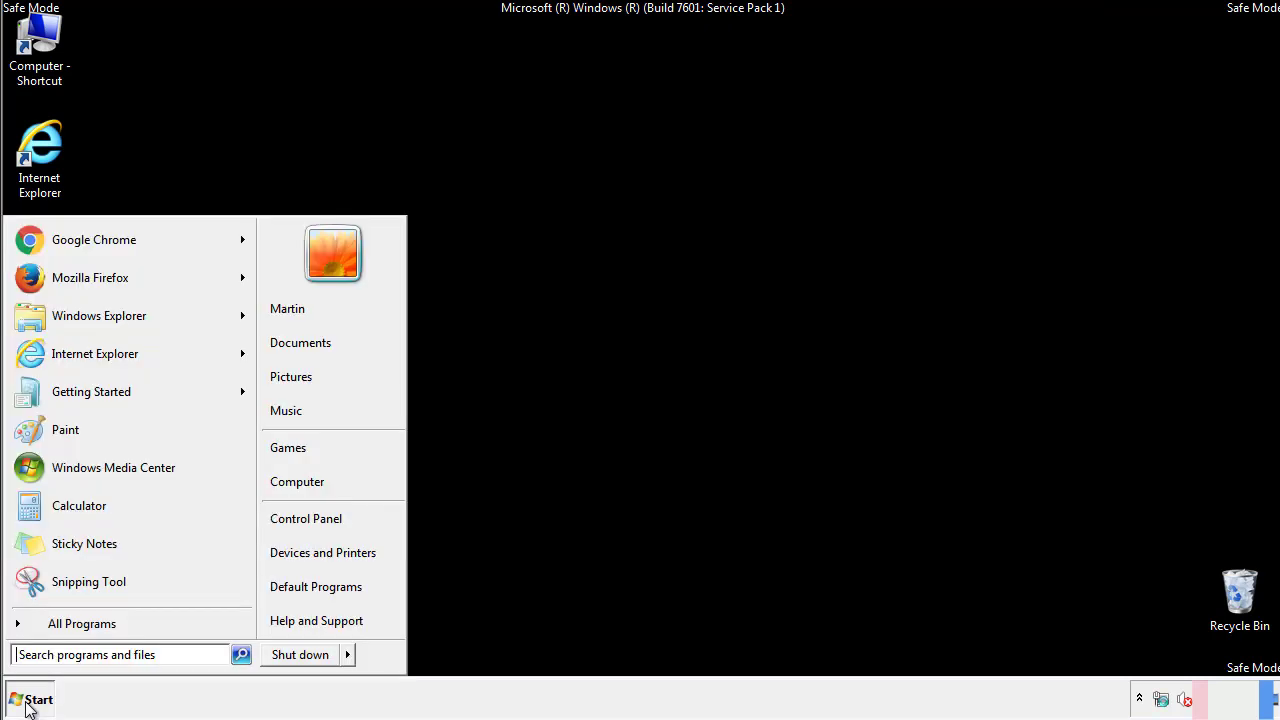
click(319, 514)
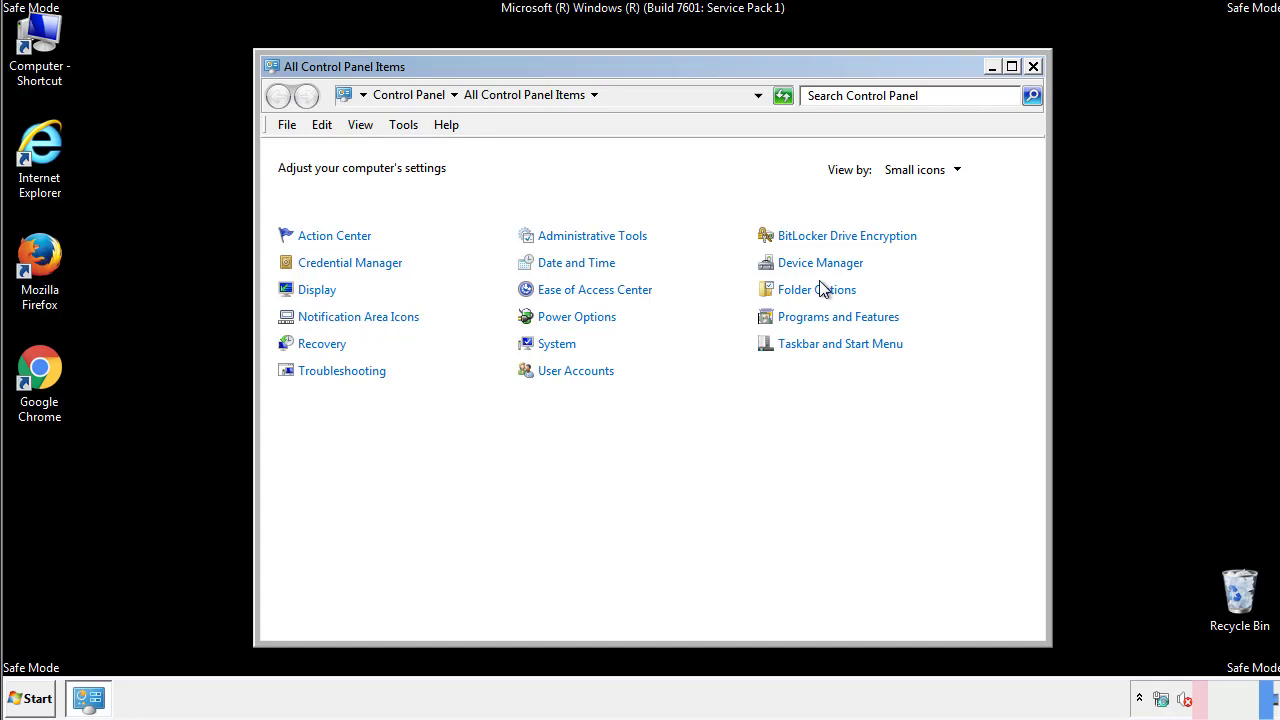
click(820, 292)
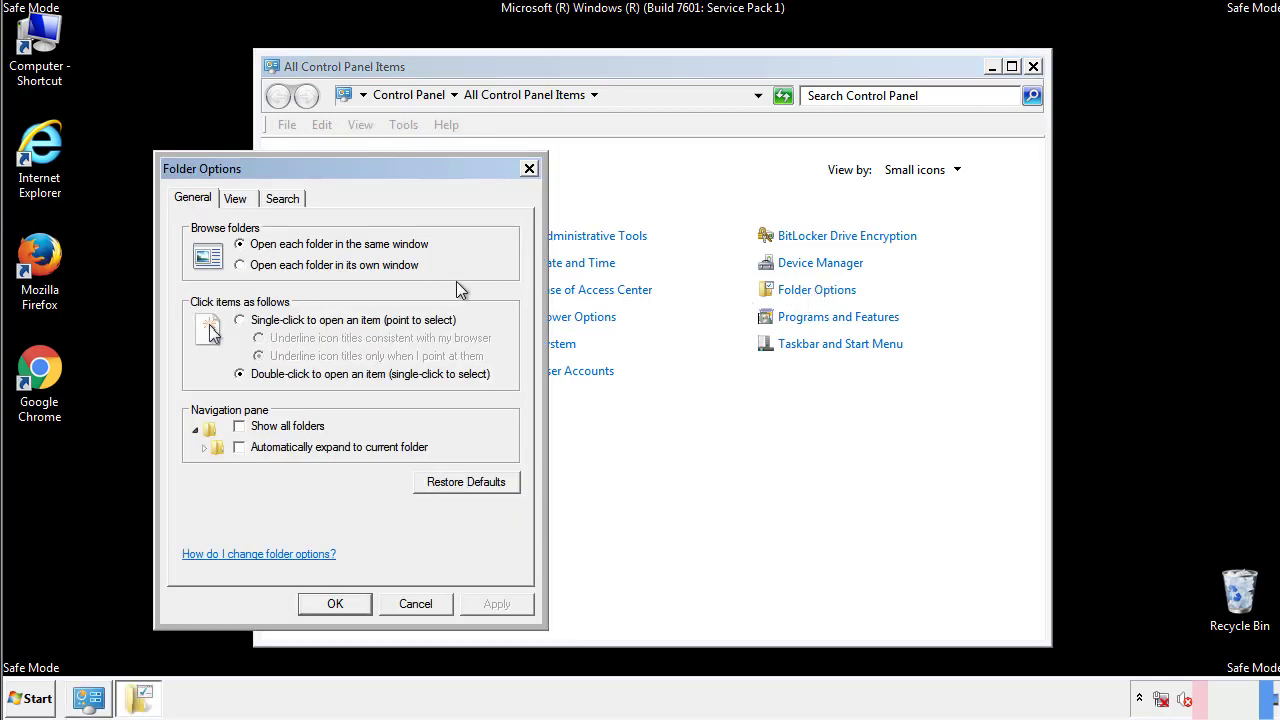
click(237, 201)
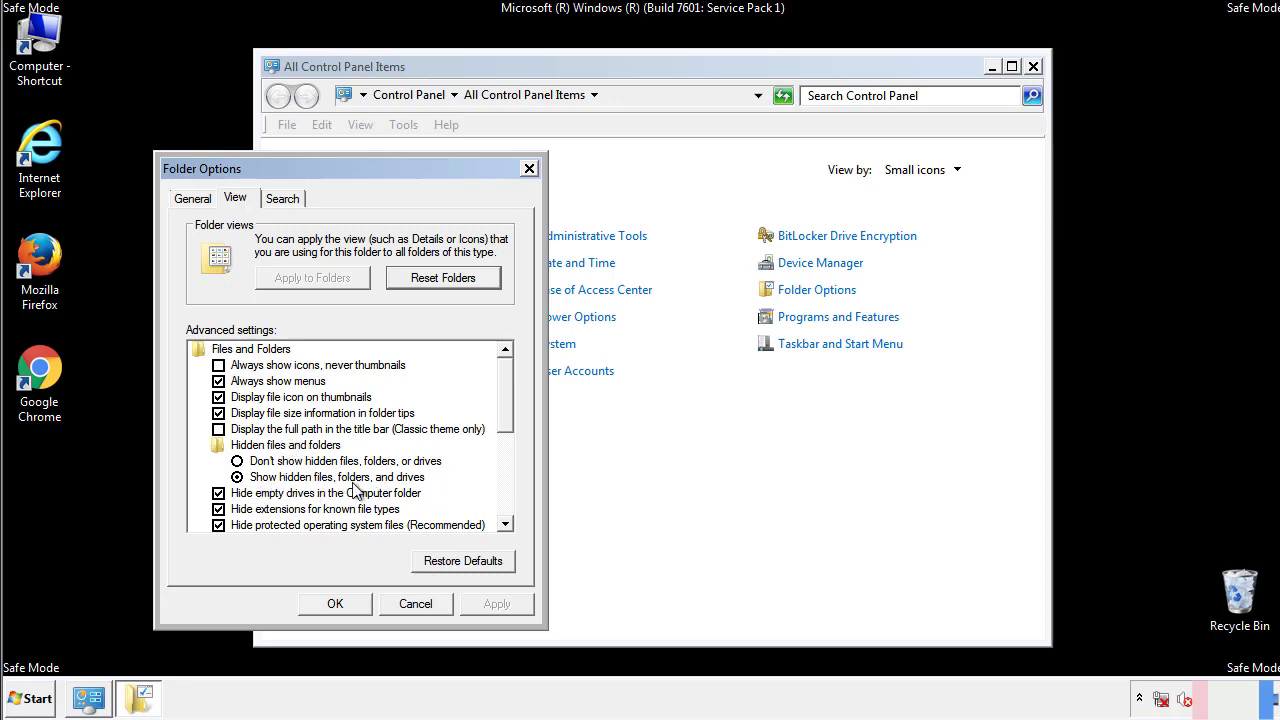
click(345, 601)
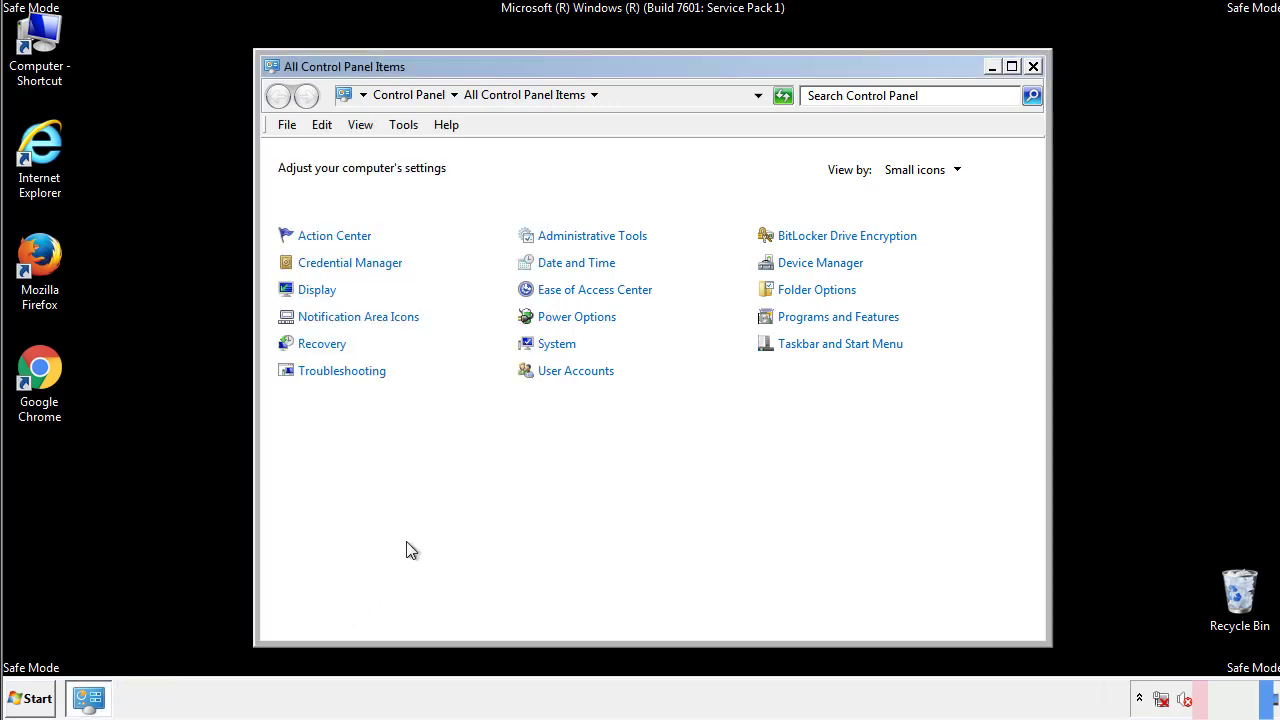
click(1033, 66)
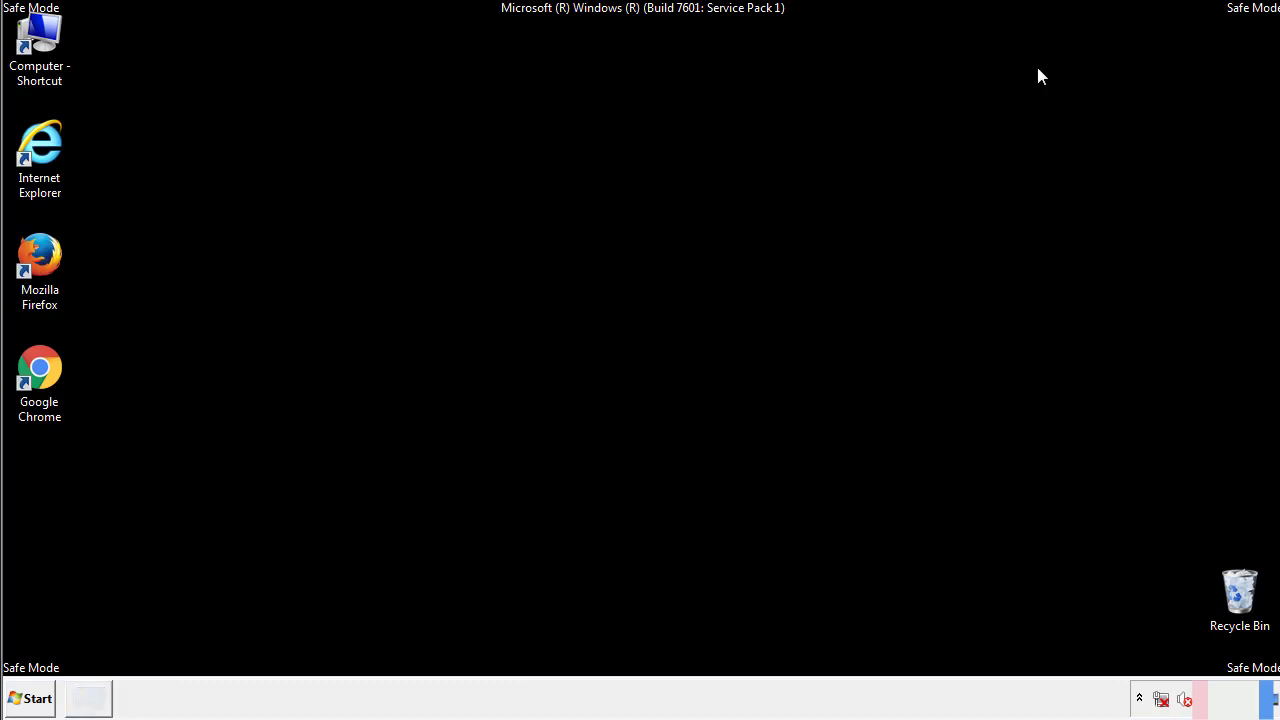
Browse from Computer to C:\Windows\System32\drivers\etc and open the hosts file
double_click(52, 35)
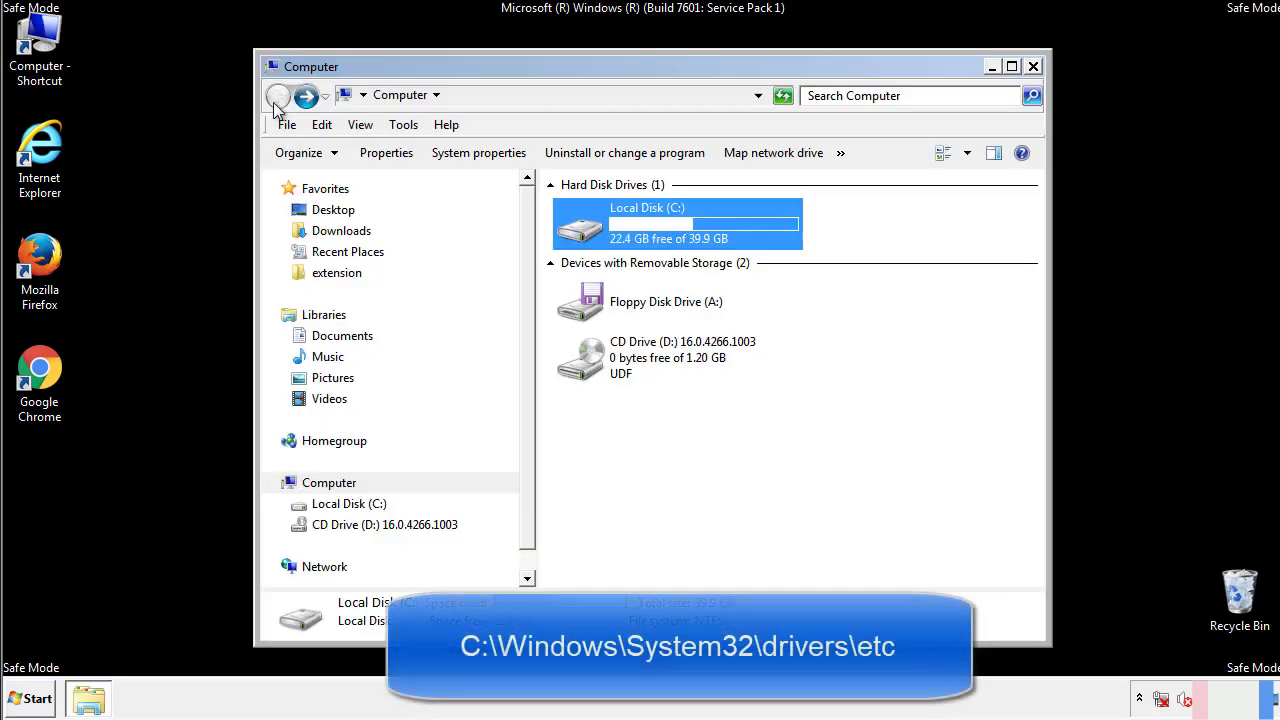
double_click(588, 232)
click(583, 368)
double_click(585, 368)
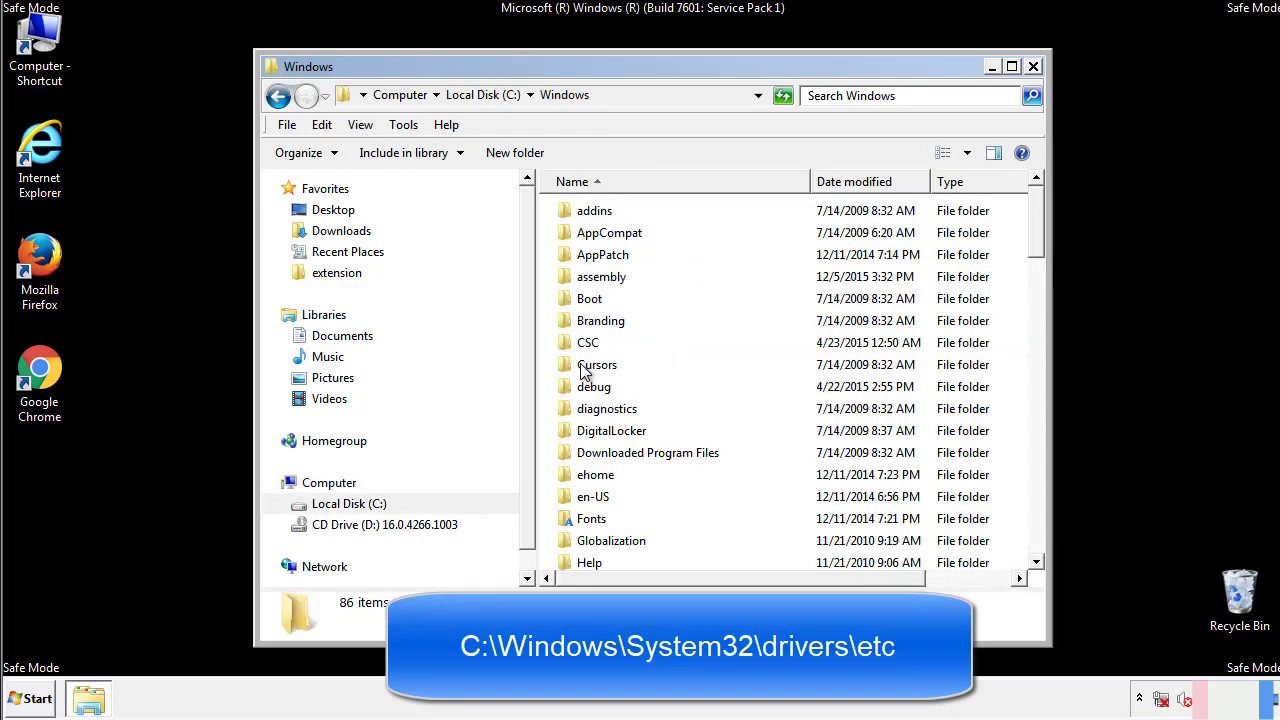
scroll(588, 450, down, 2)
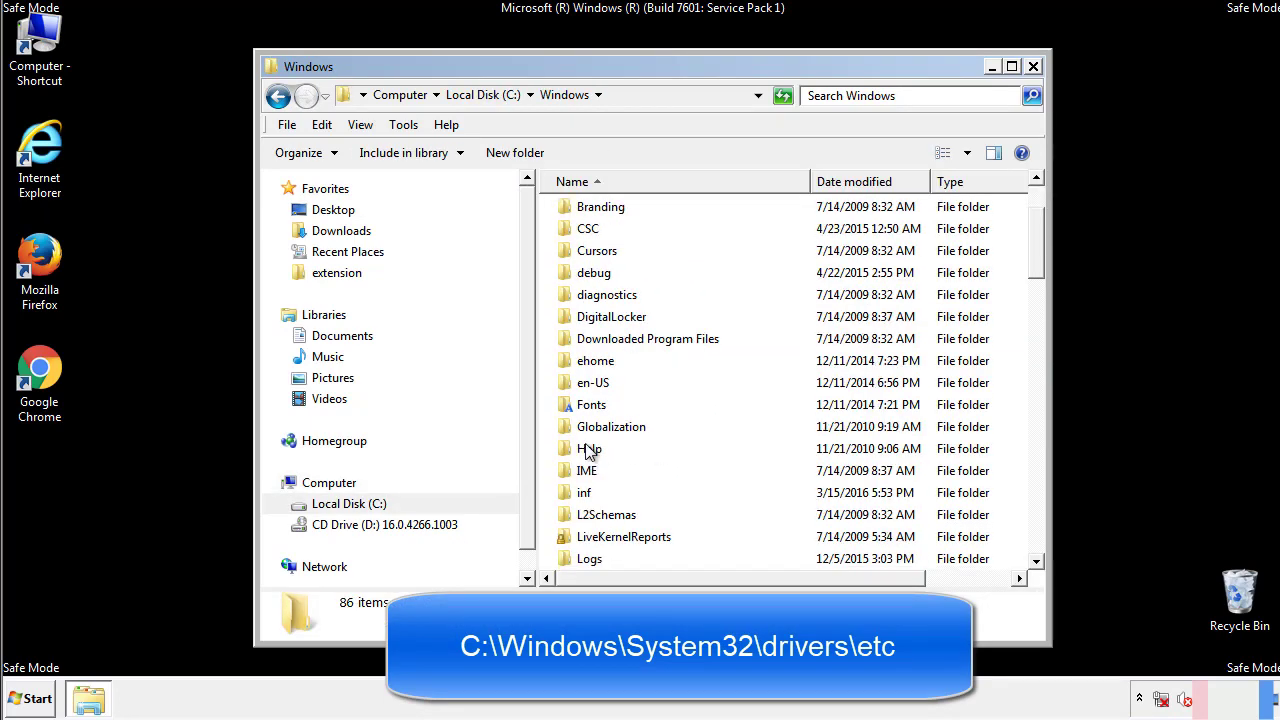
scroll(588, 452, down, 7)
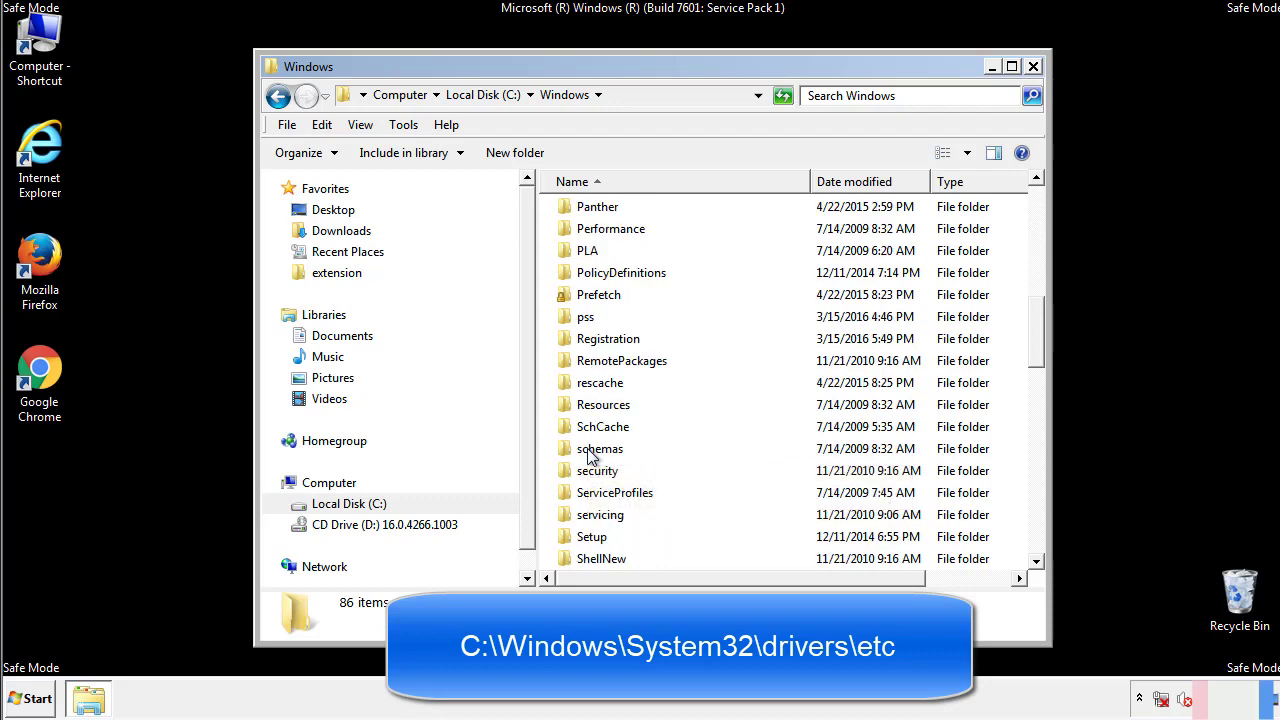
scroll(590, 455, down, 2)
double_click(605, 515)
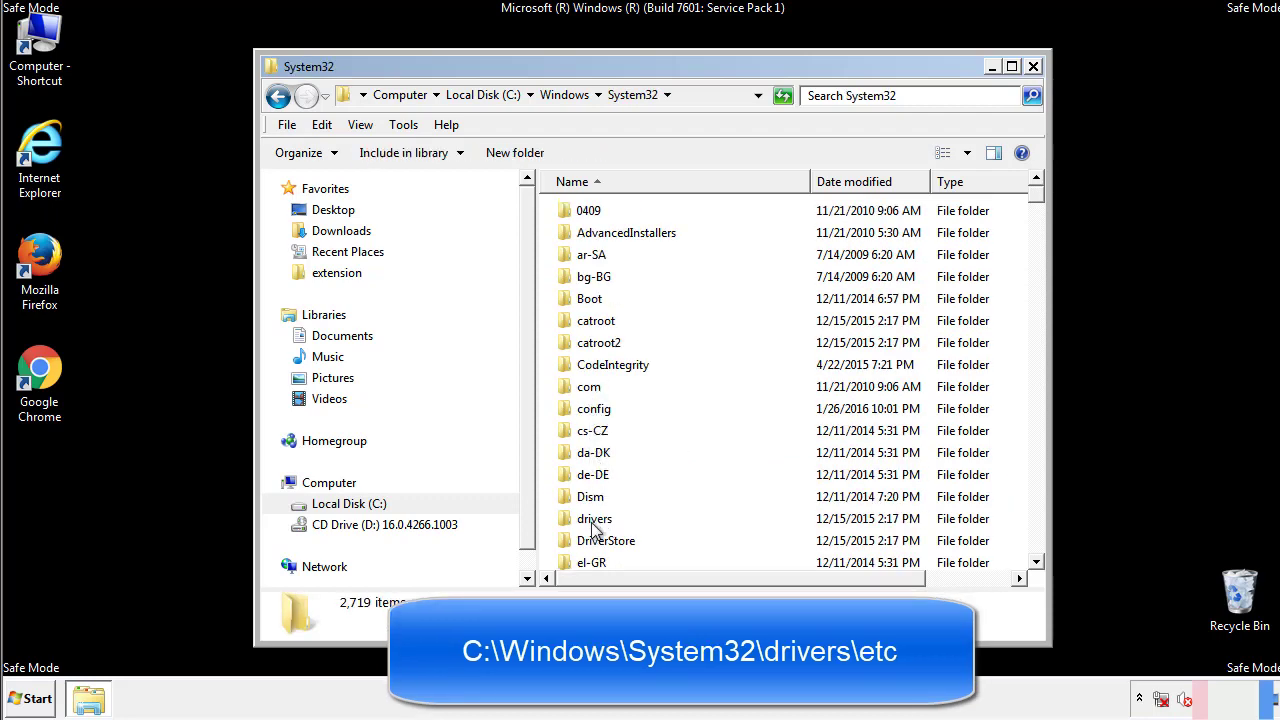
double_click(594, 520)
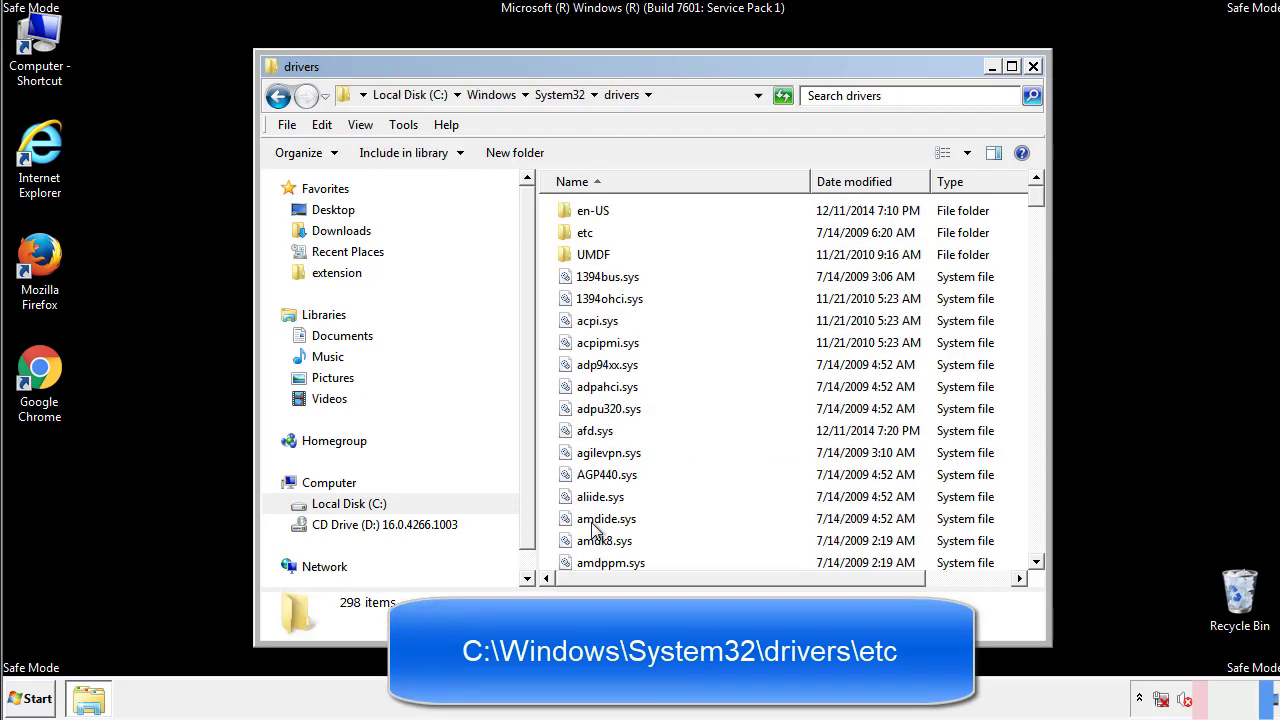
double_click(573, 236)
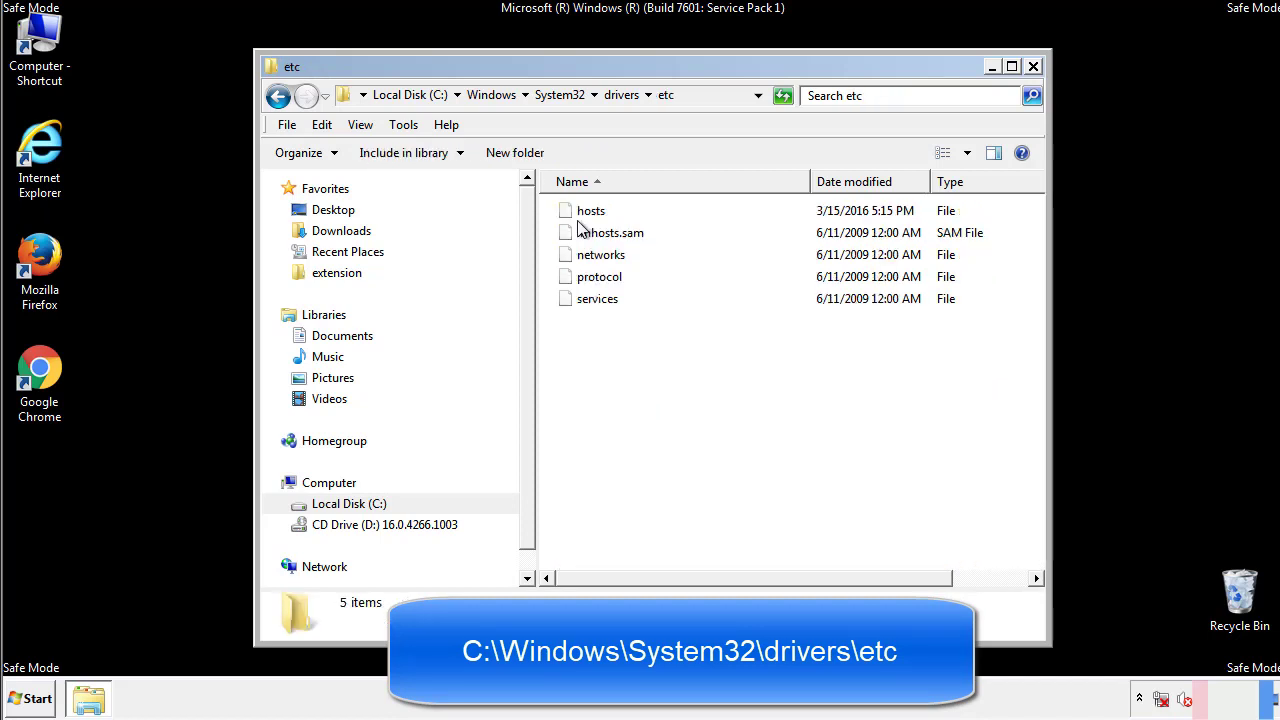
double_click(581, 212)
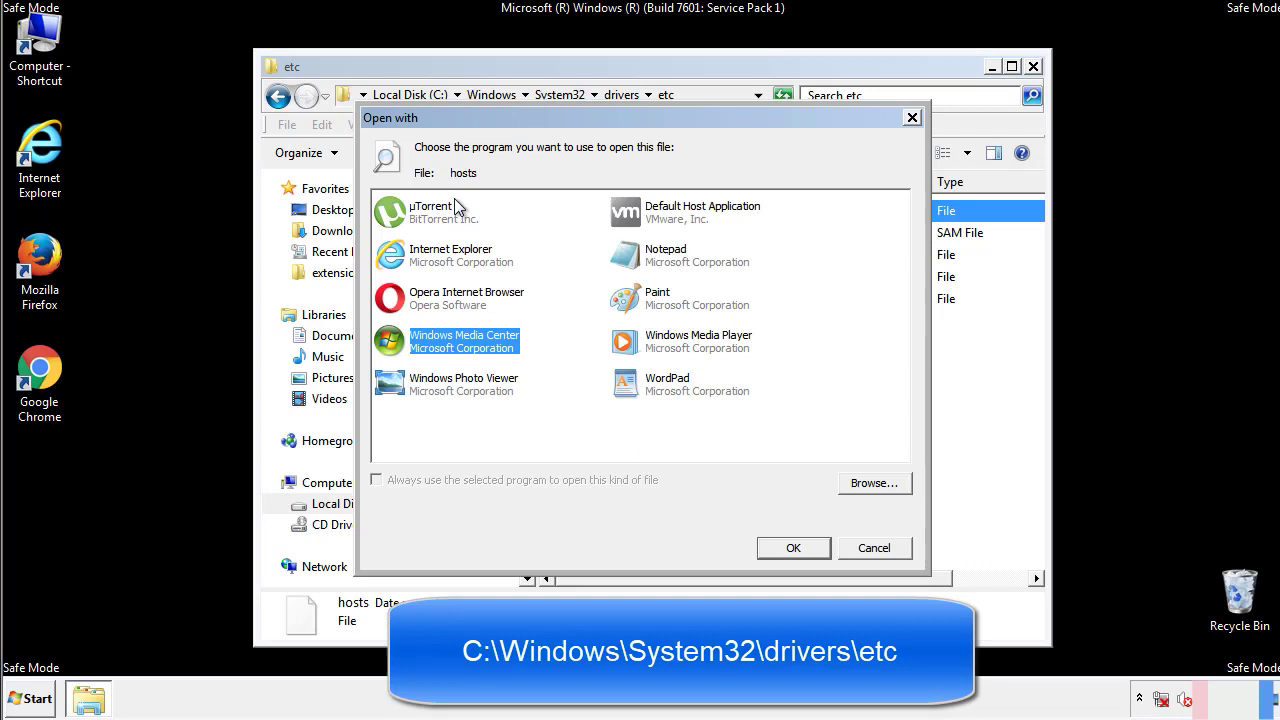
Open hosts in Notepad and bring its window fully on screen
click(648, 262)
click(791, 548)
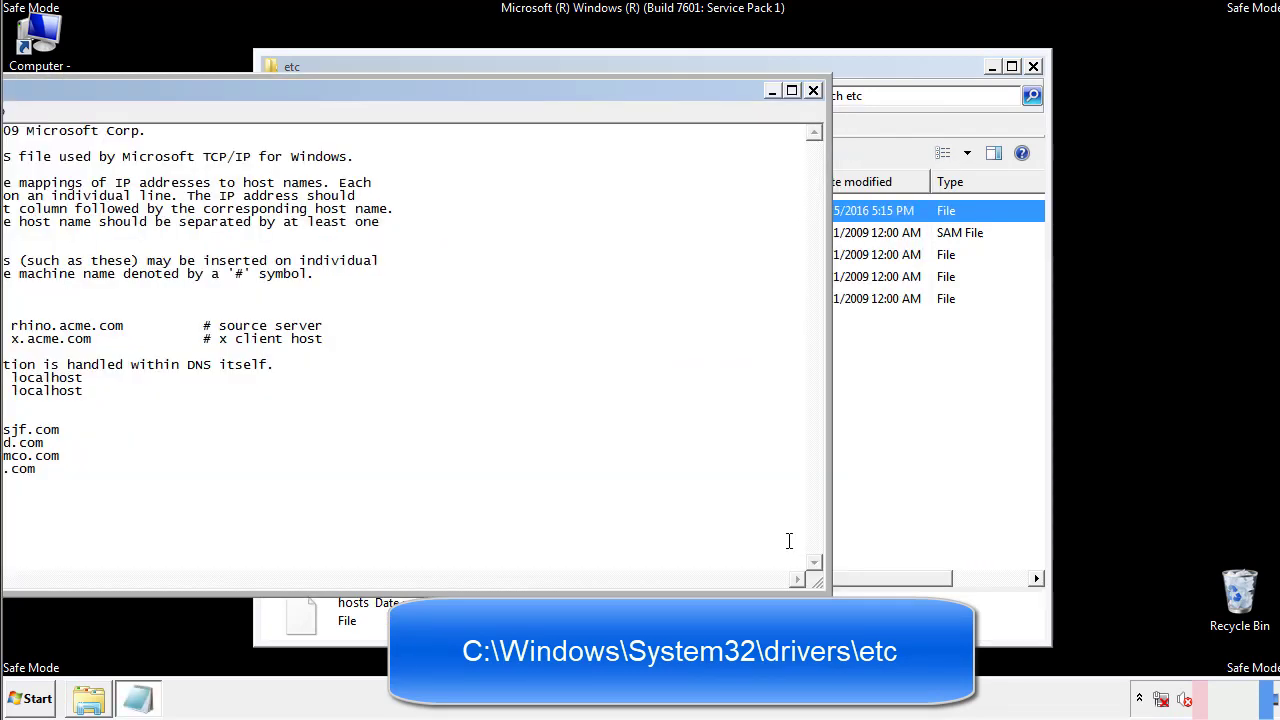
drag(523, 90, 814, 109)
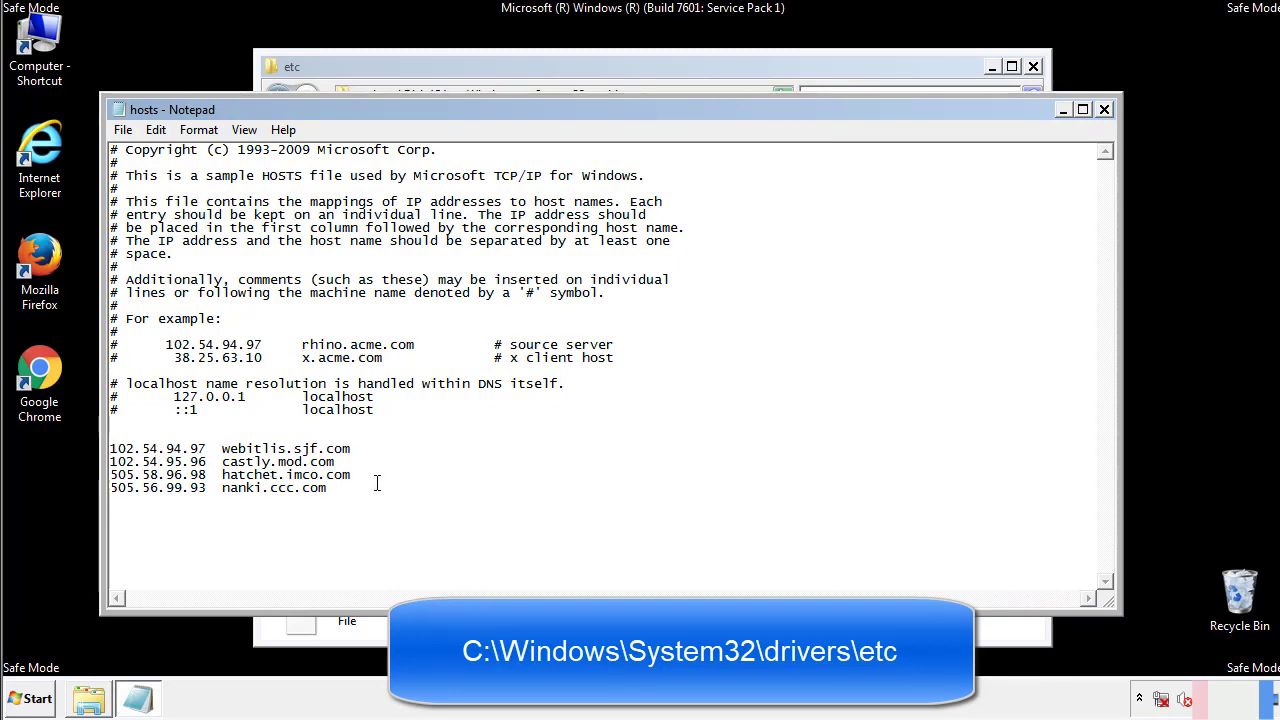
Delete the four custom IP/host entries at the bottom and save hosts on closing
drag(357, 489, 110, 449)
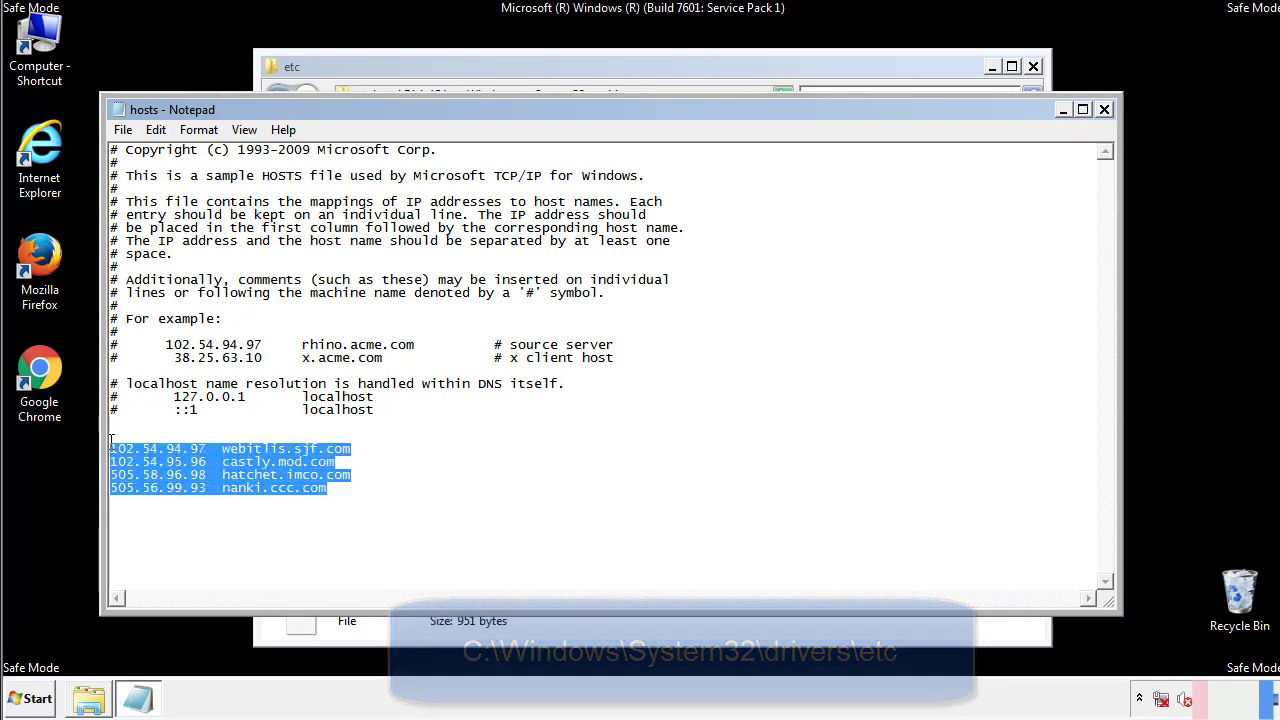
key(Delete)
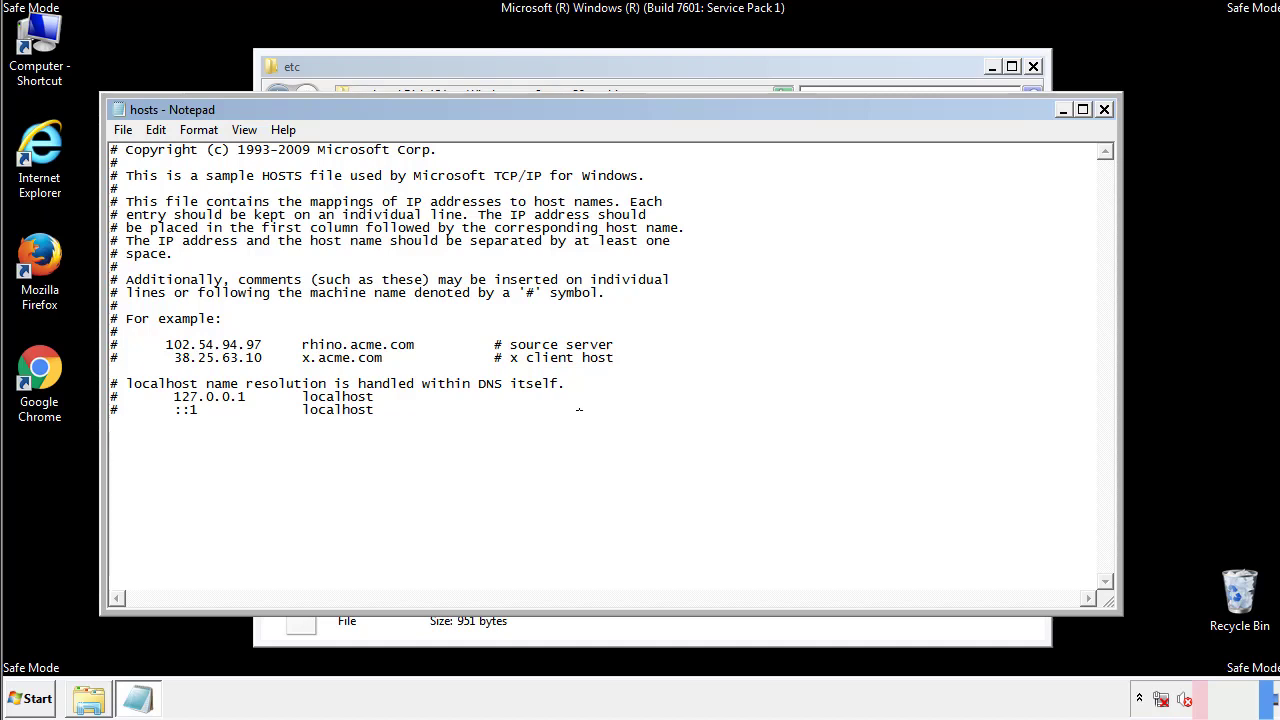
click(1105, 110)
click(563, 364)
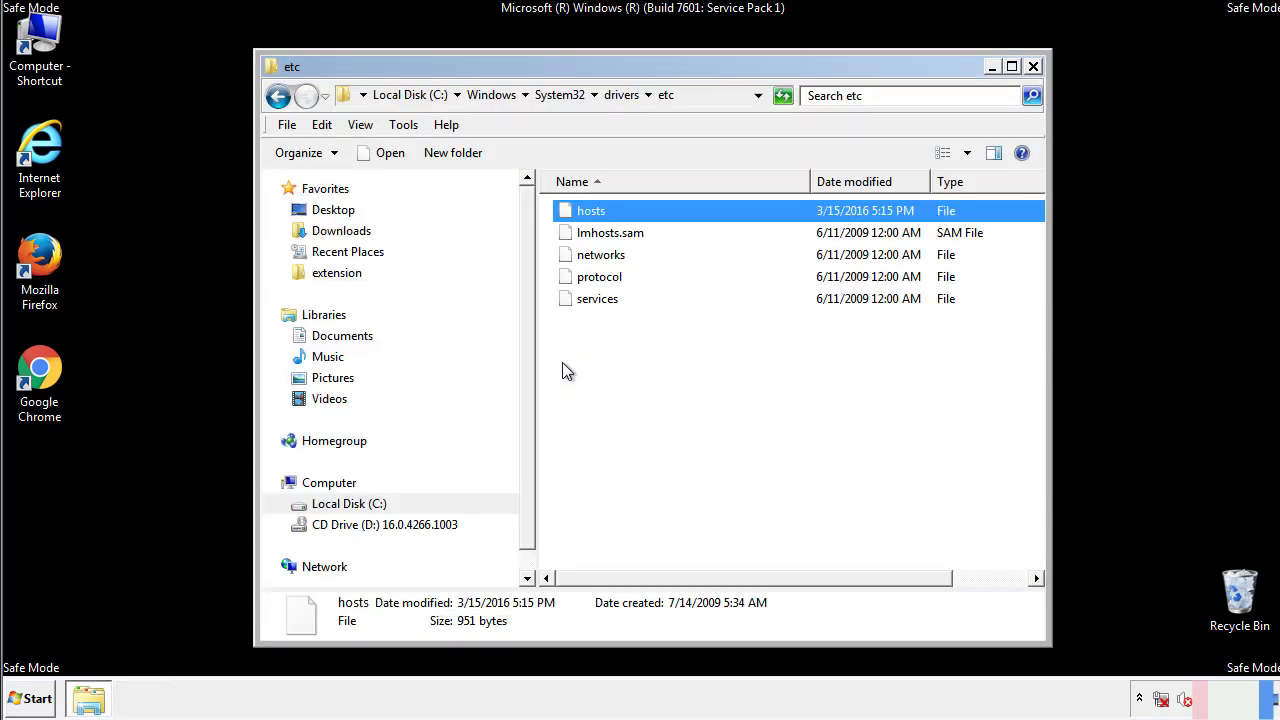
click(563, 366)
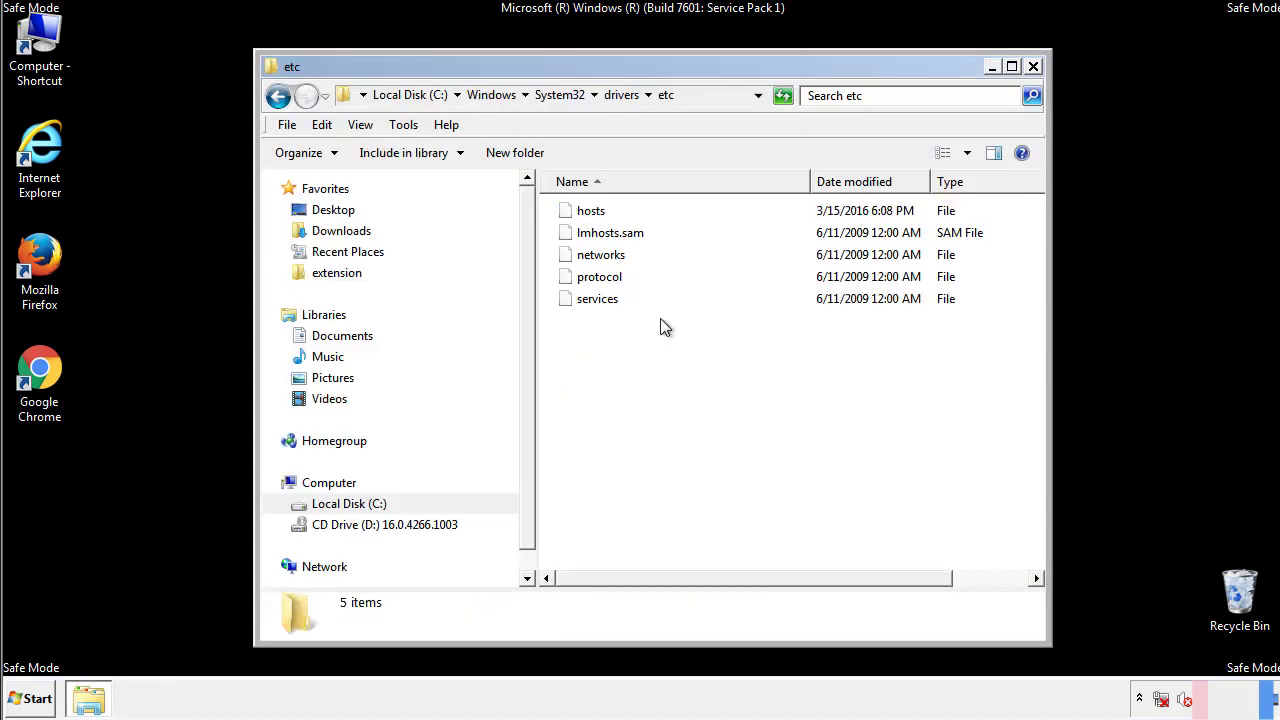
Close the etc window and open the Startup folder from All Programs
click(1033, 67)
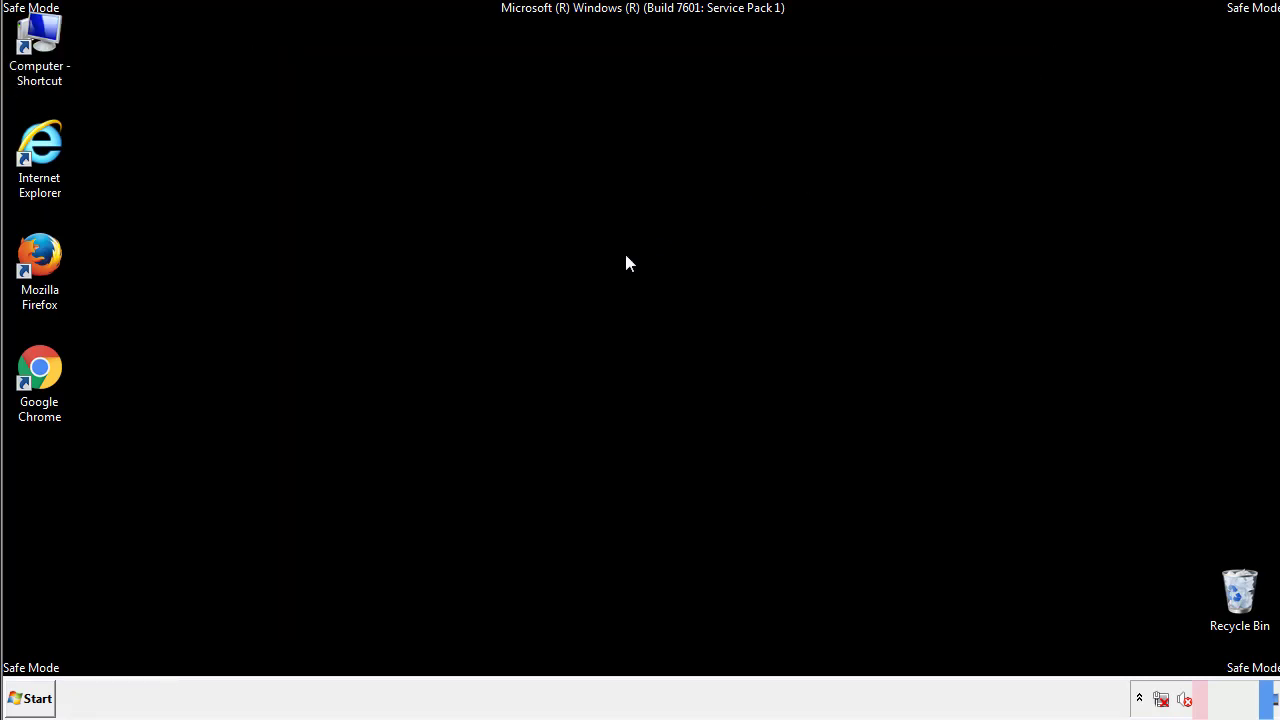
click(28, 699)
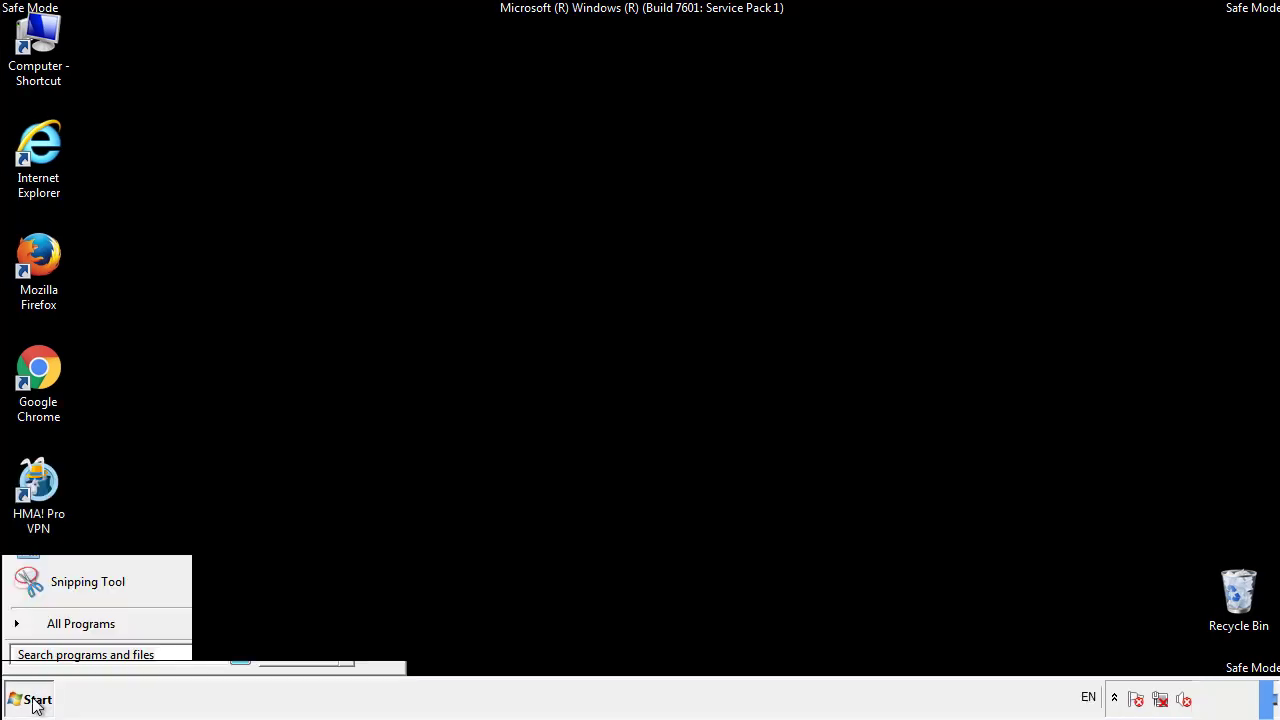
click(57, 624)
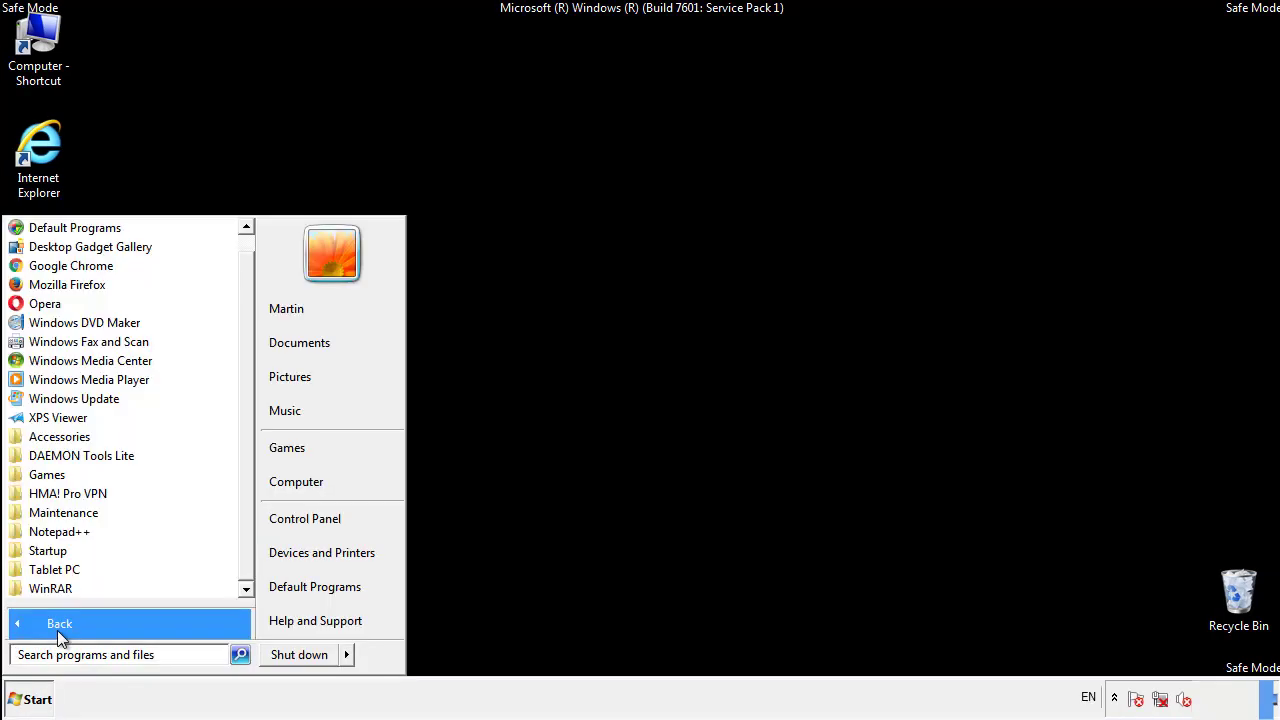
right_click(52, 551)
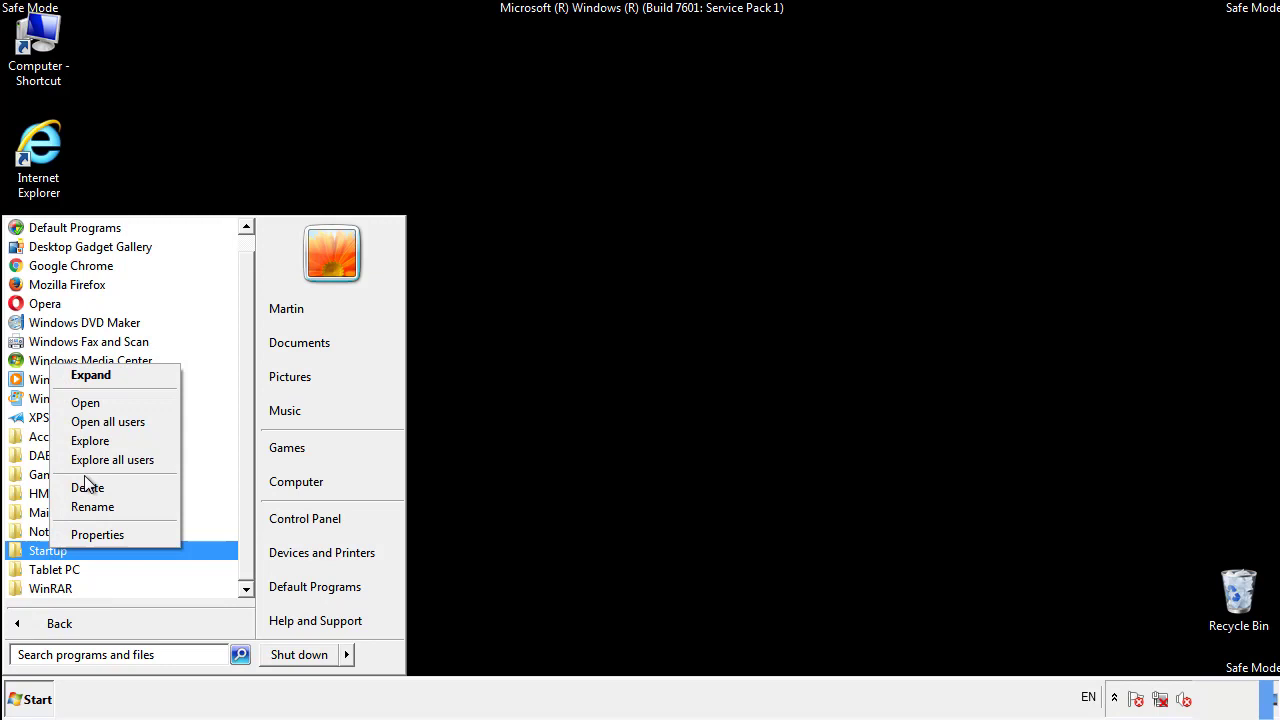
click(97, 402)
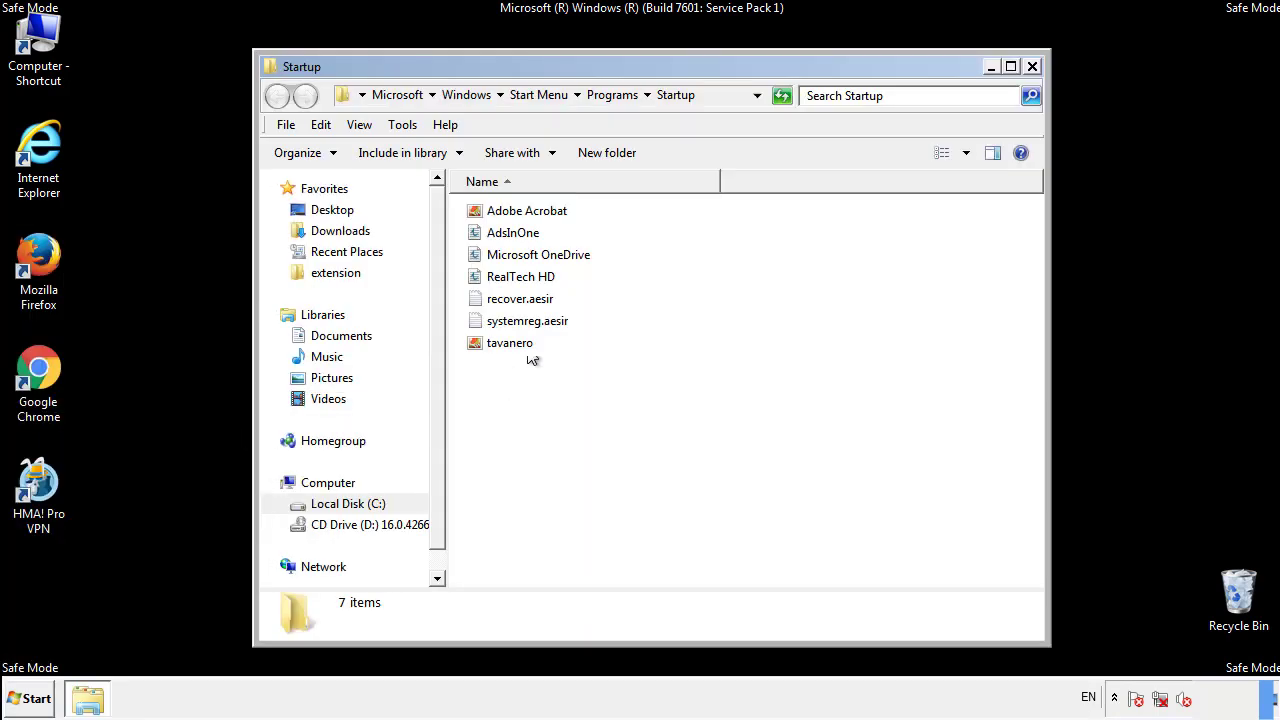
Delete AdsInOne, recover.aesir, systemreg.aesir and tavanero to the Recycle Bin, then close Startup
click(521, 236)
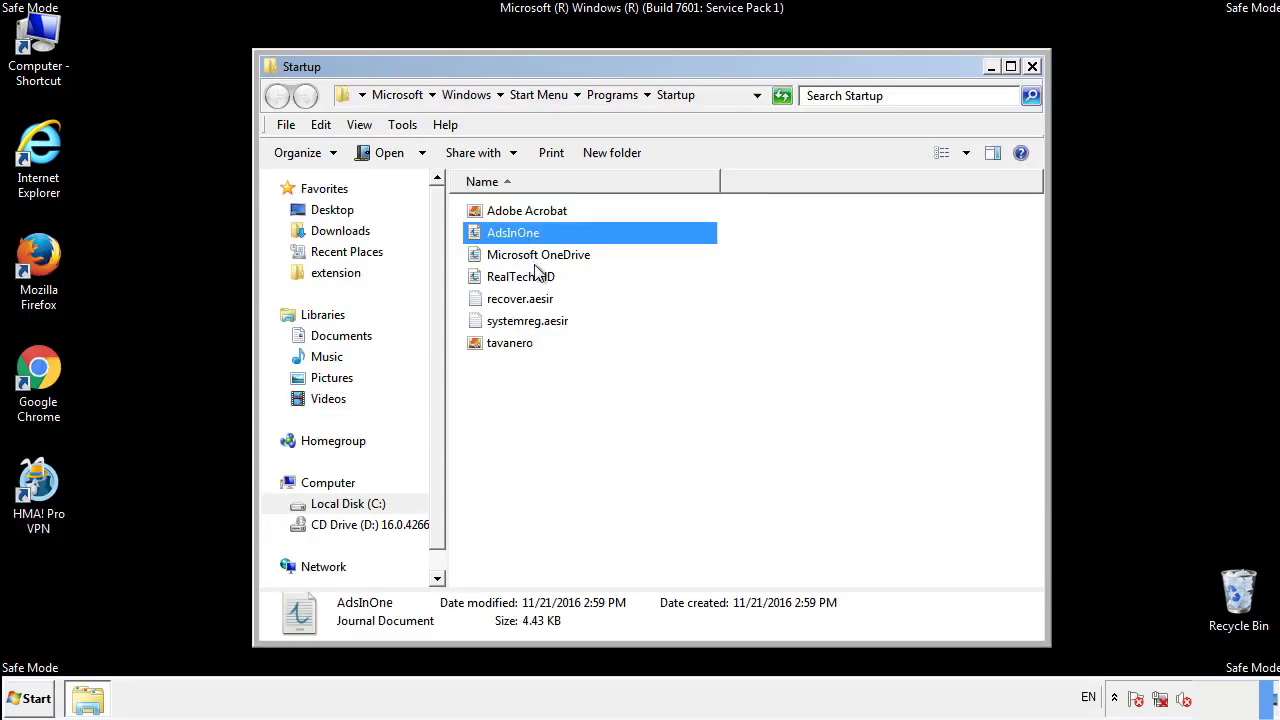
ctrl+click(520, 303)
ctrl+click(531, 320)
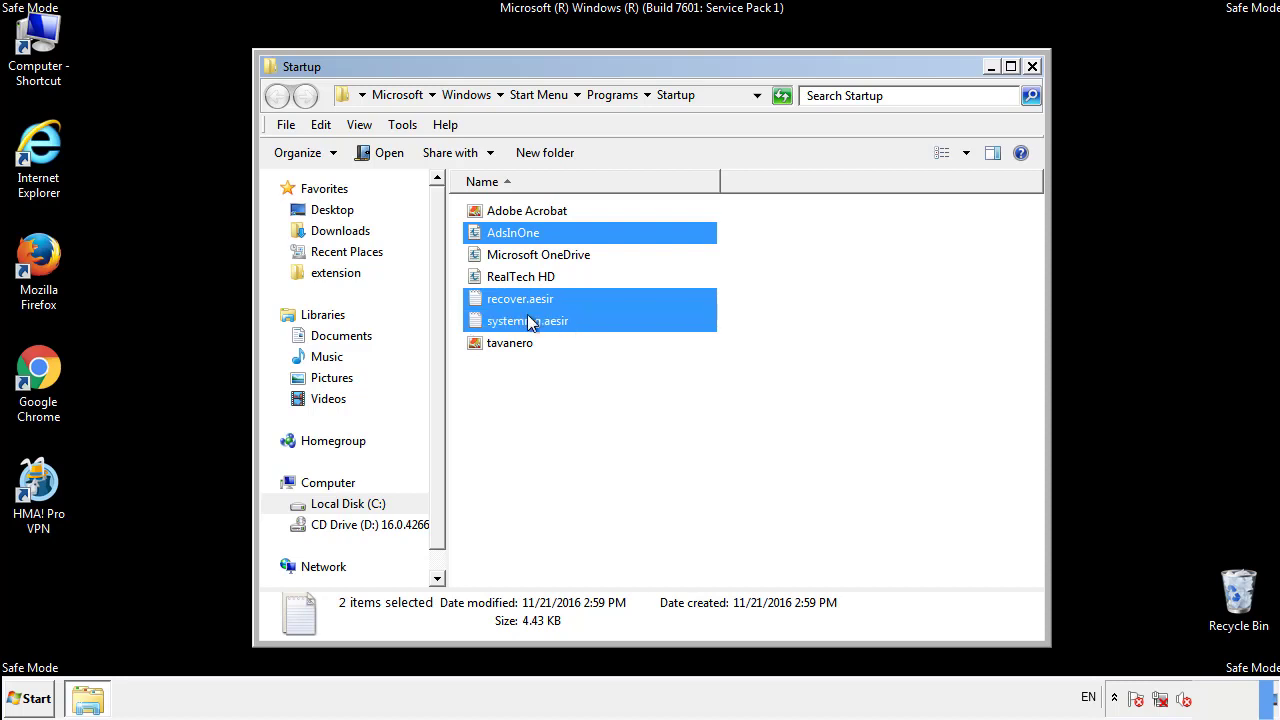
ctrl+click(513, 343)
right_click(506, 344)
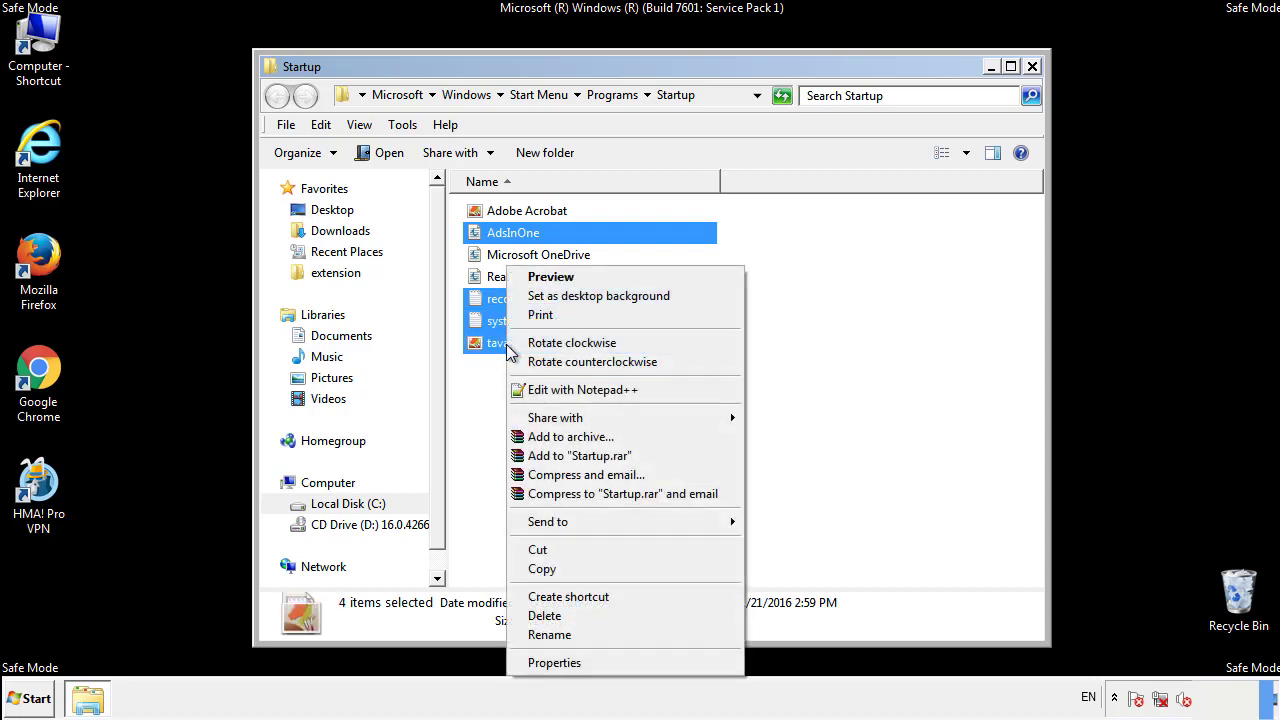
click(541, 615)
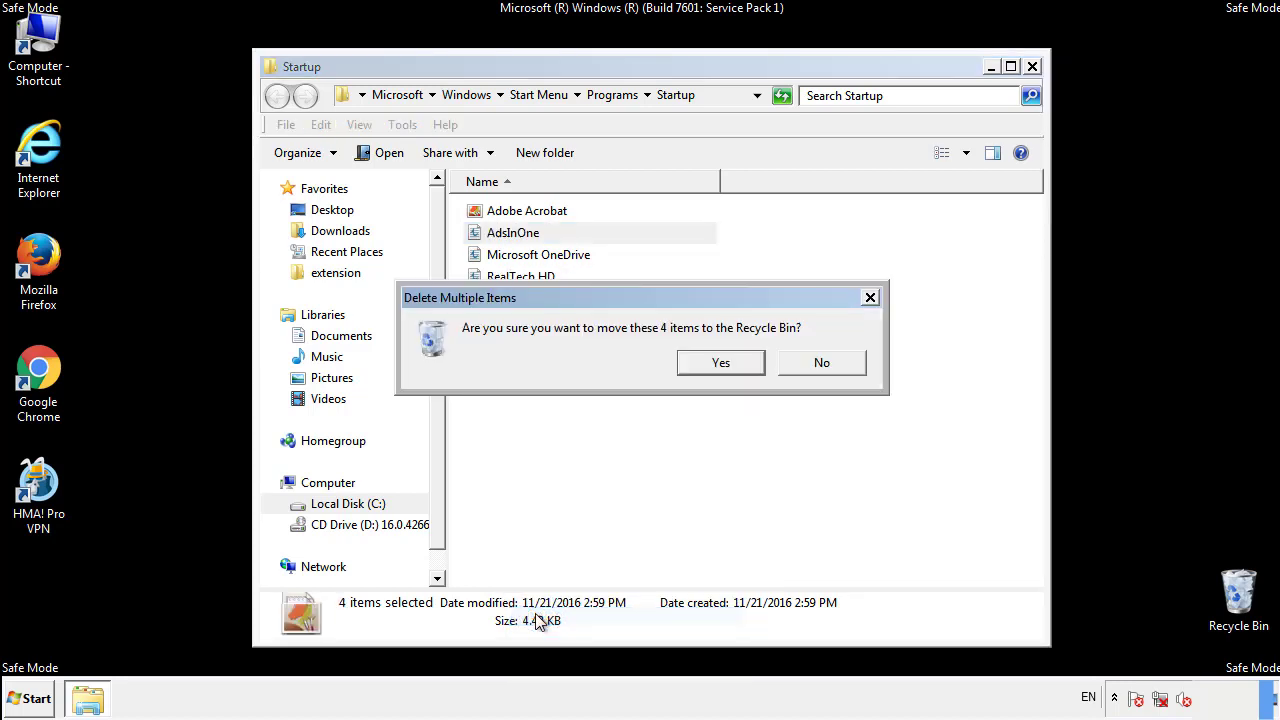
click(706, 366)
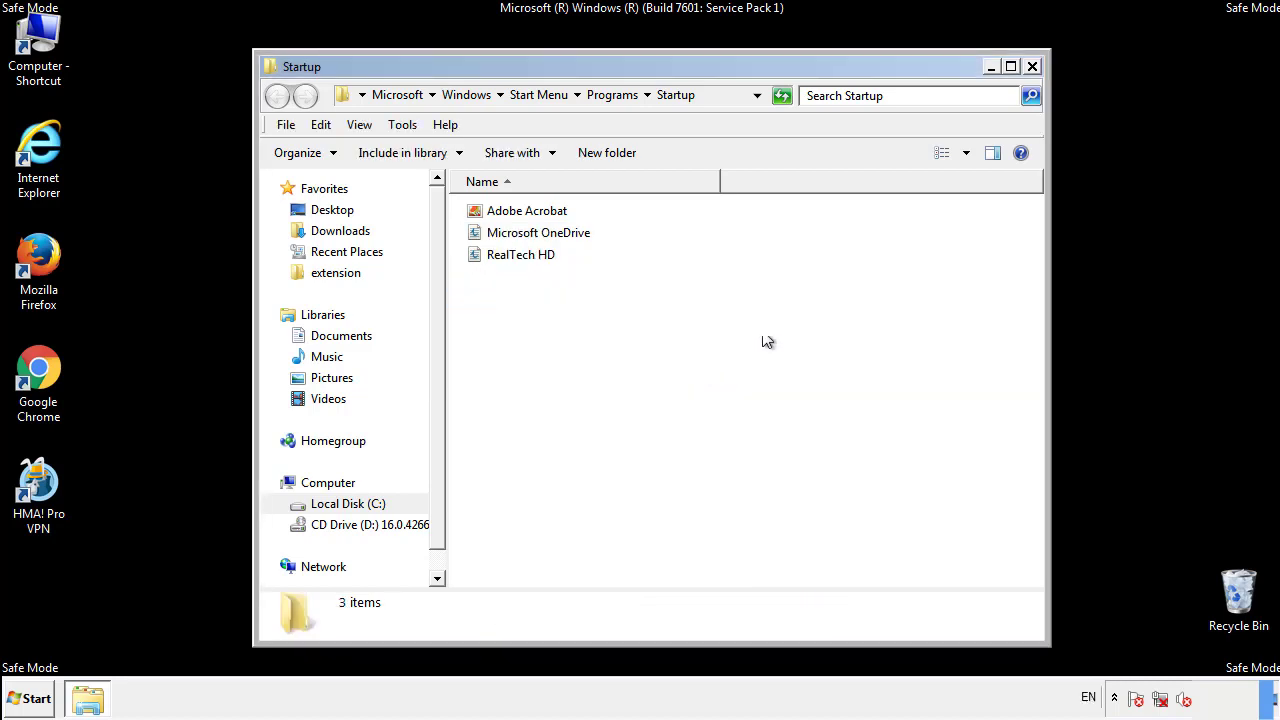
click(1034, 64)
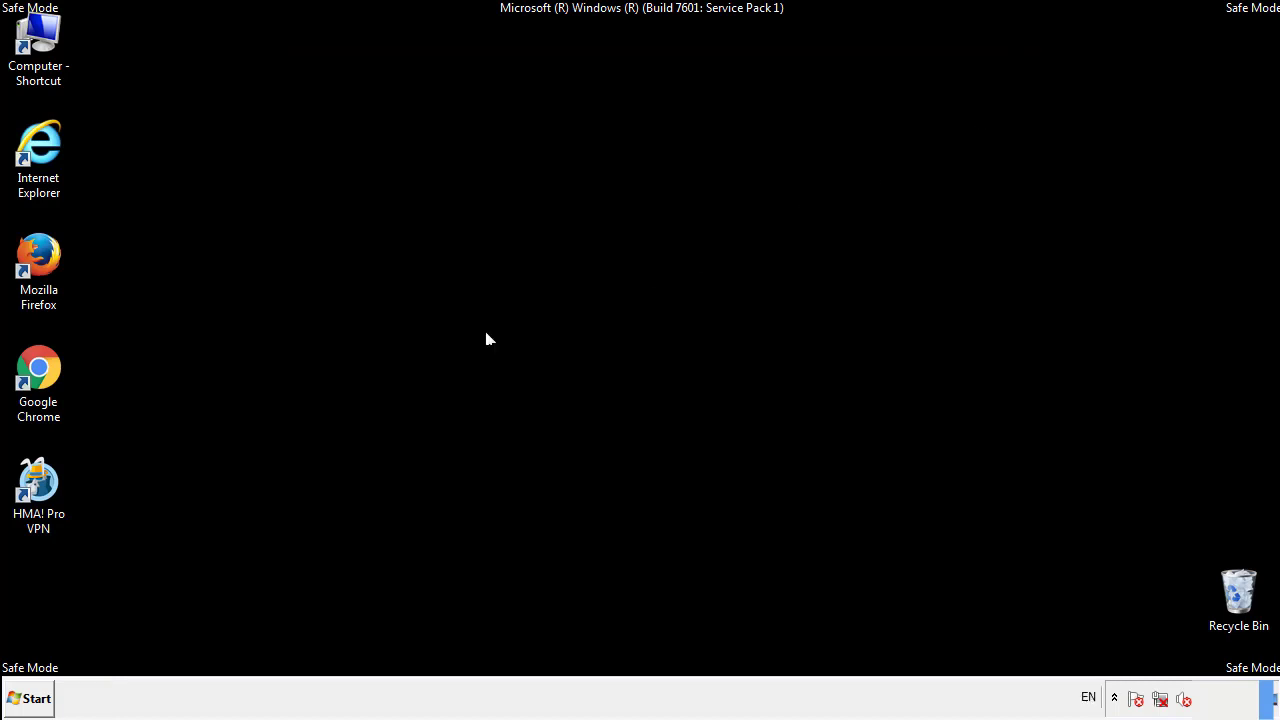
Launch Registry Editor by searching regedit from the Start menu
click(31, 703)
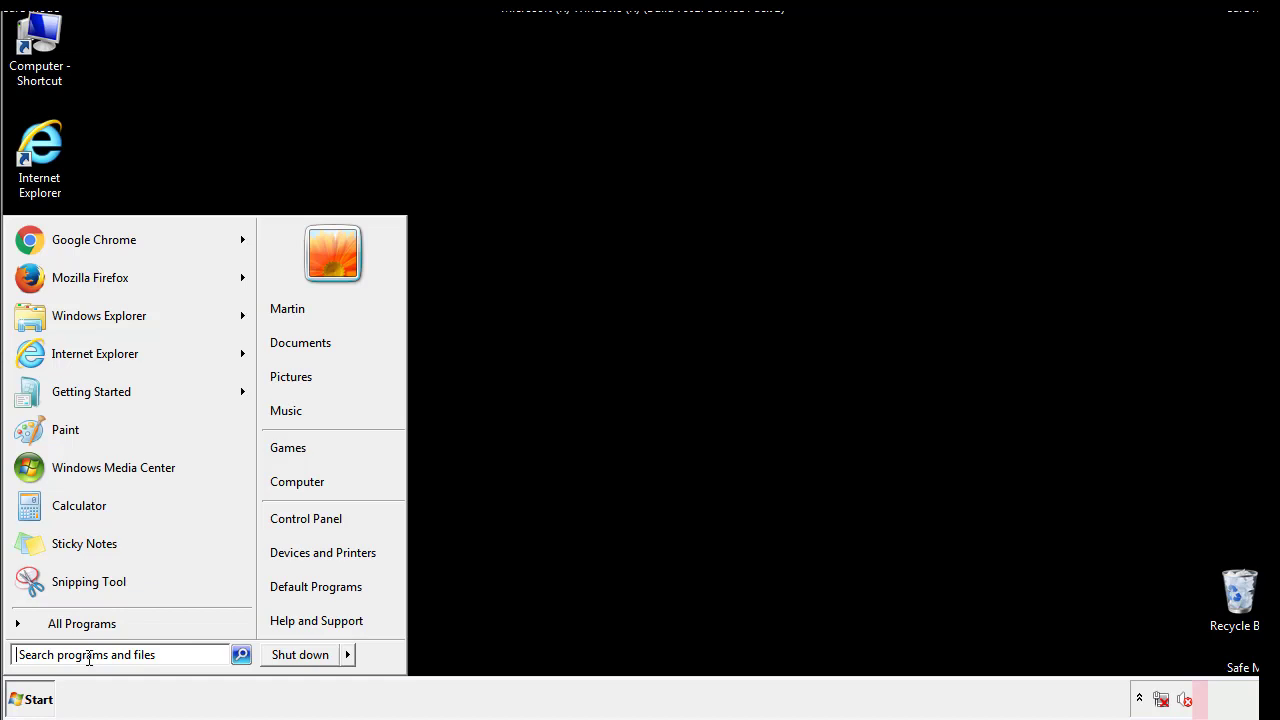
text(reged)
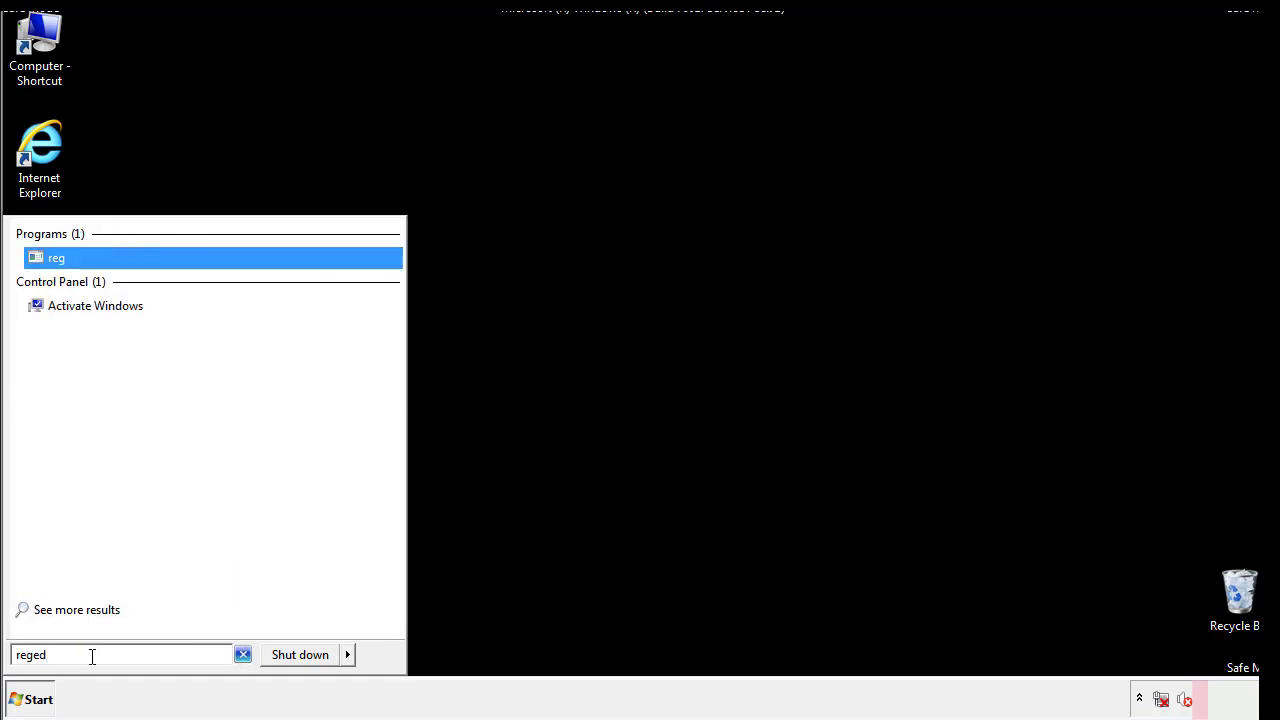
text(it)
key(Return)
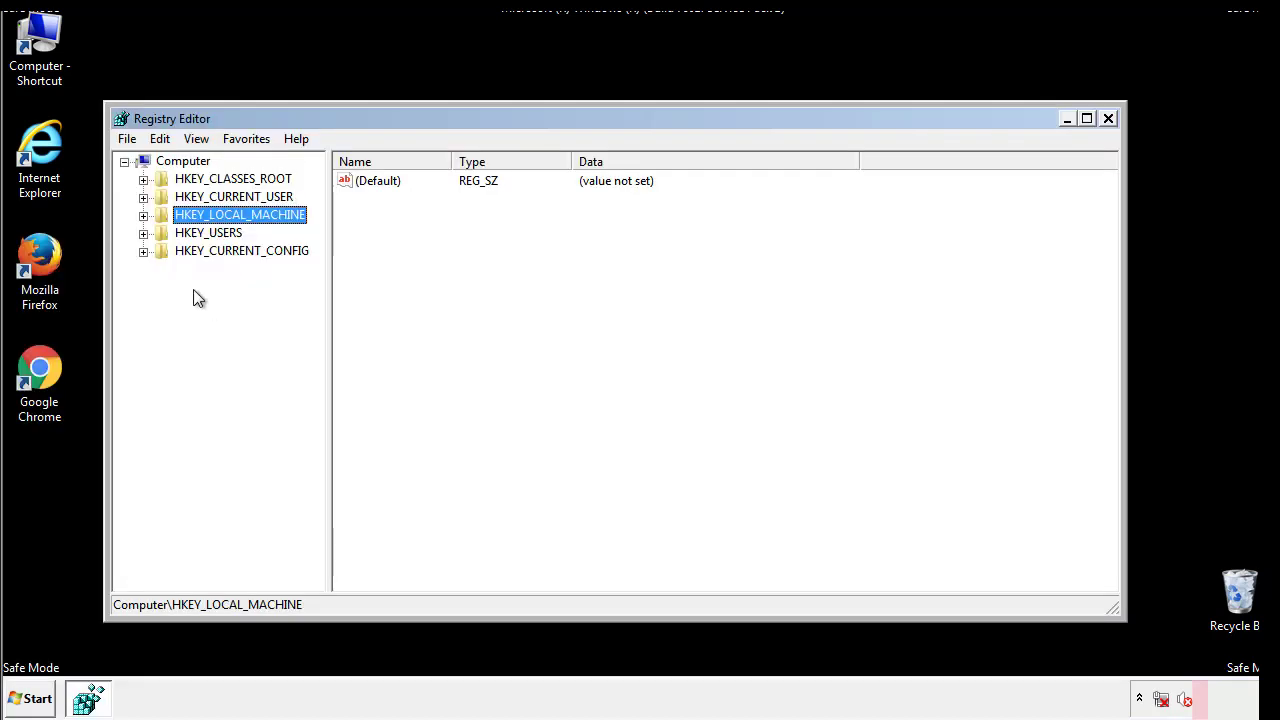
Expand HKEY_LOCAL_MACHINE\SOFTWARE\Microsoft\Windows\CurrentVersion in the key tree
click(143, 216)
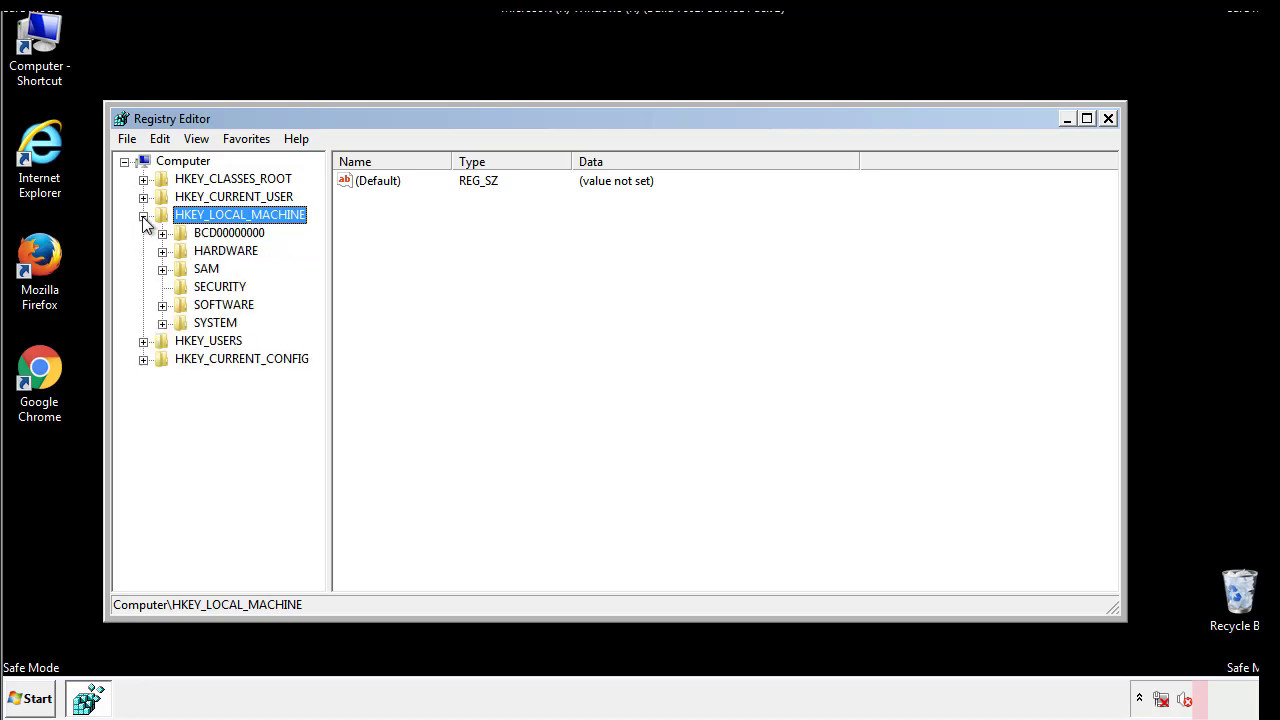
click(162, 305)
drag(315, 295, 317, 331)
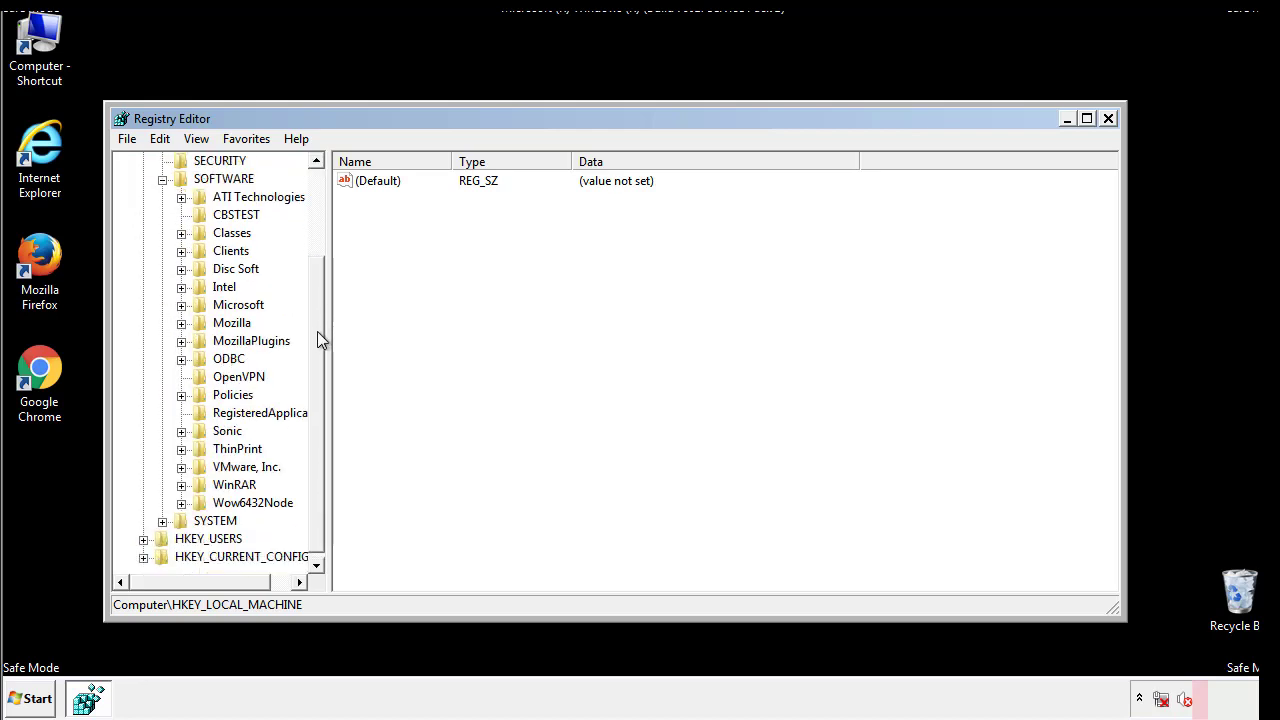
click(181, 305)
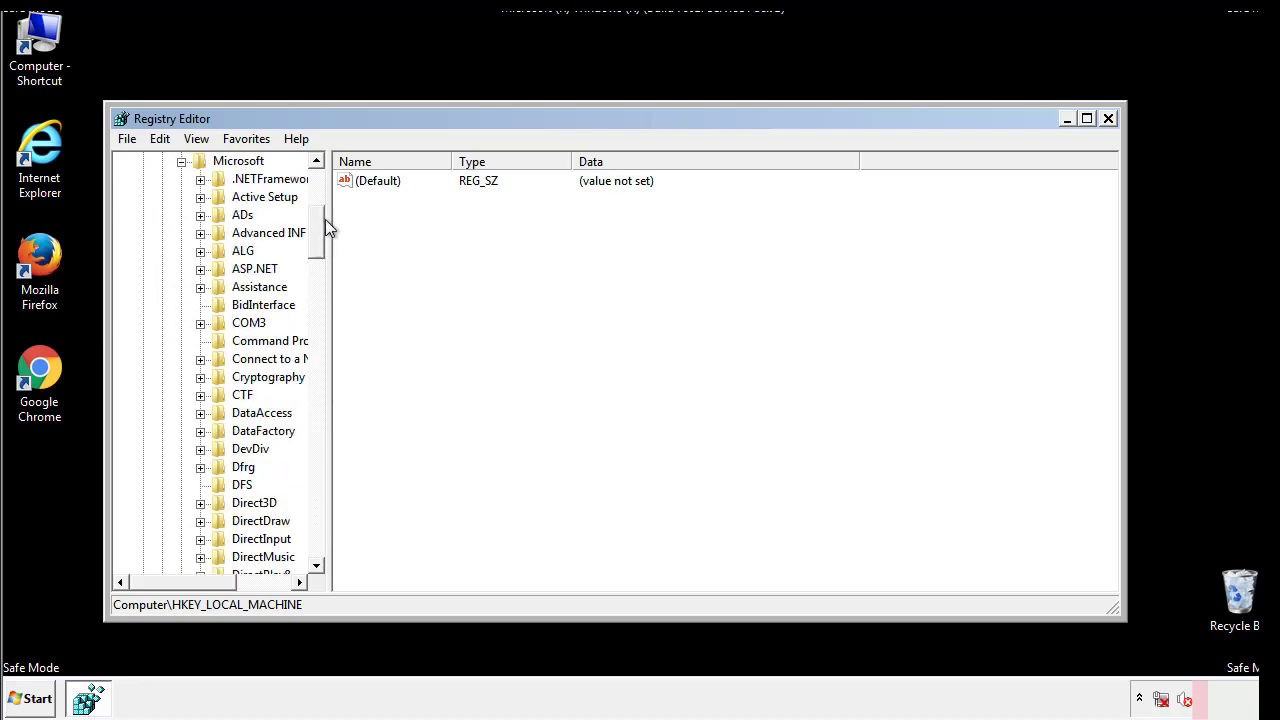
drag(316, 246, 319, 512)
click(200, 305)
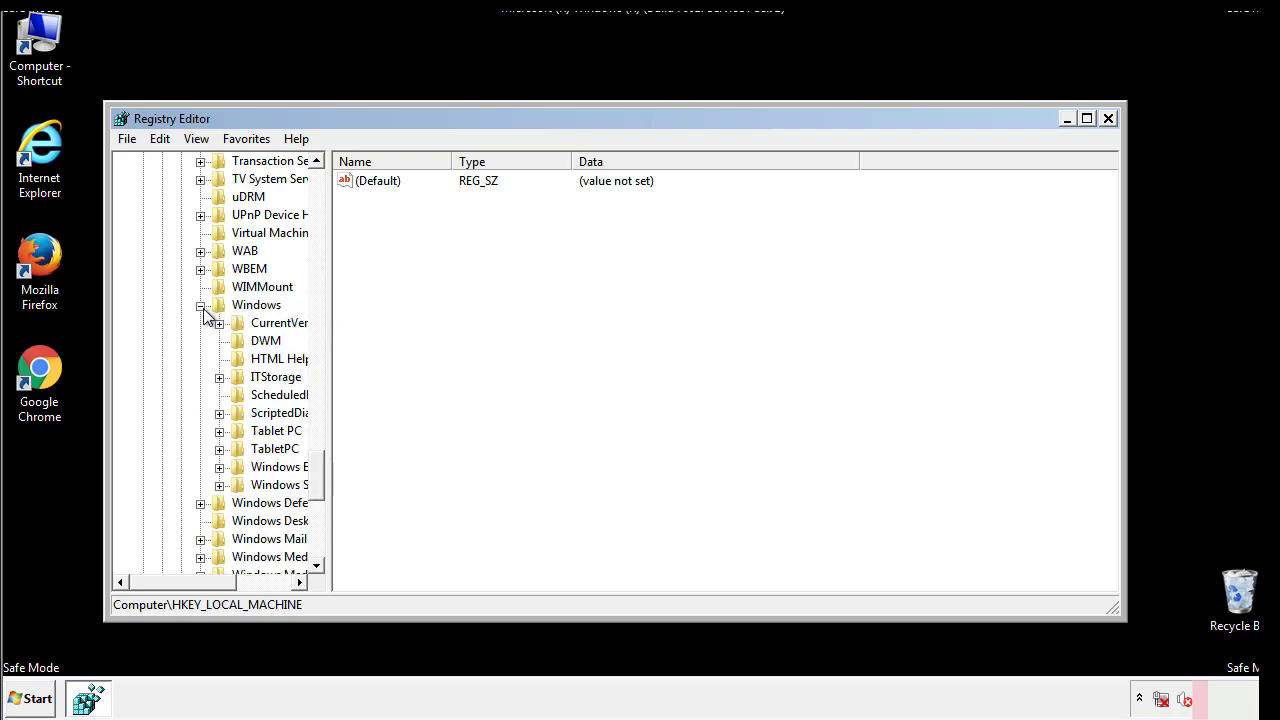
drag(175, 583, 208, 586)
click(164, 323)
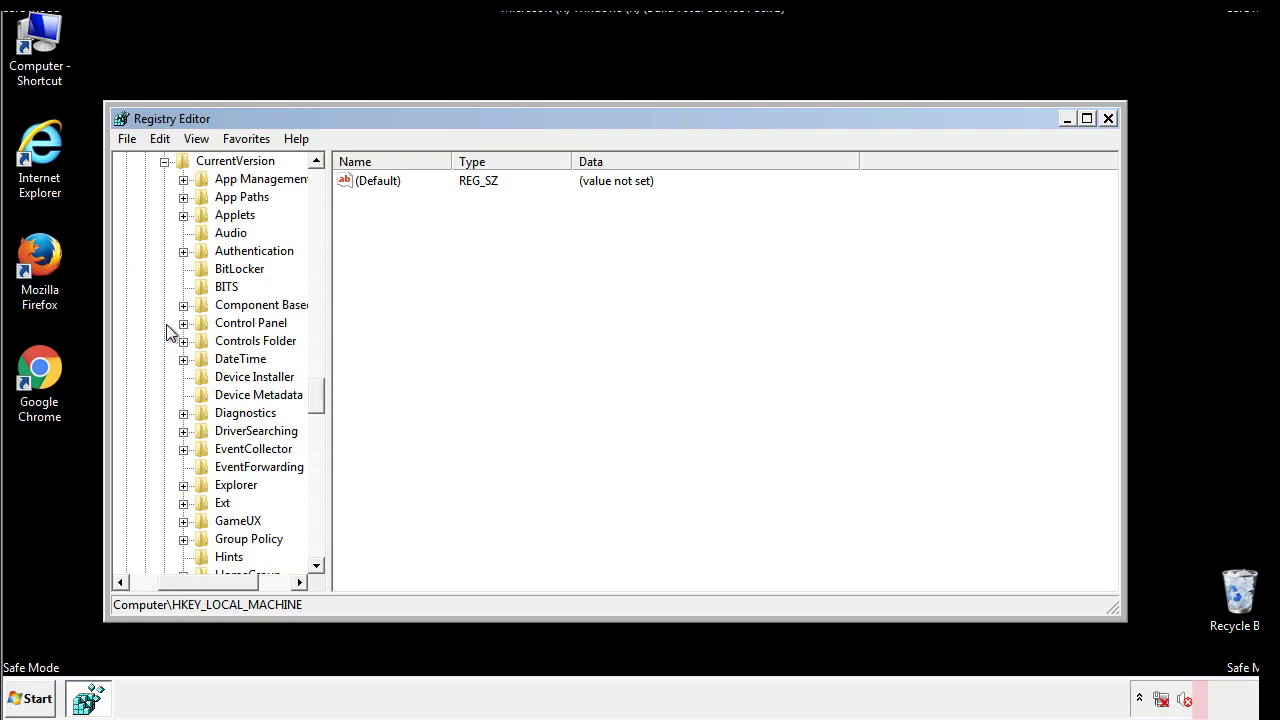
drag(325, 395, 316, 464)
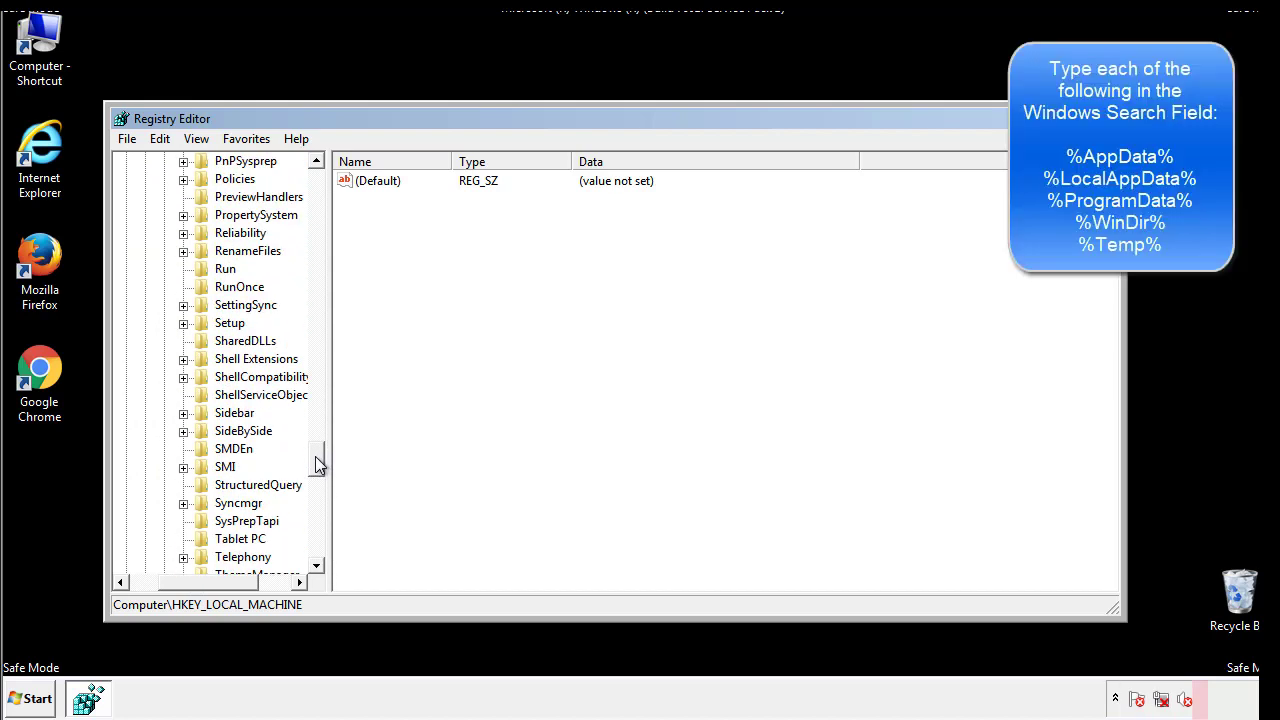
Delete the tappi.loc value from the HKLM Run key and scroll the tree back up
click(210, 272)
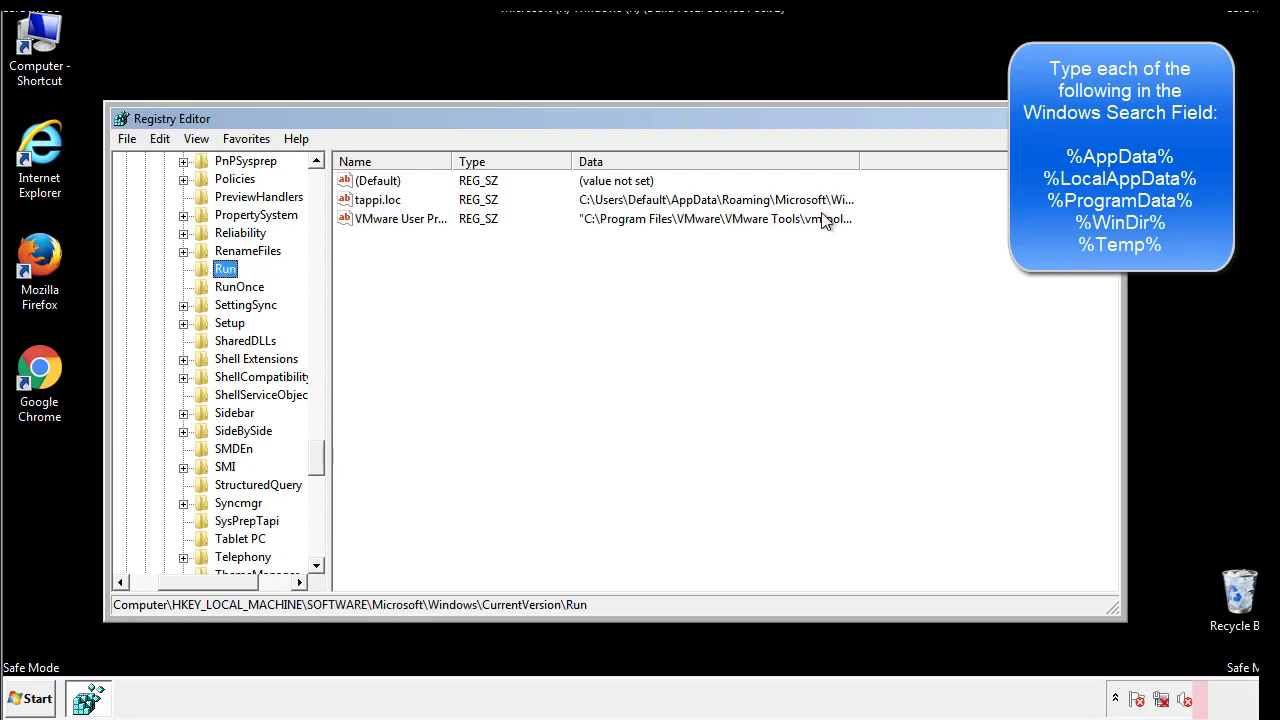
click(380, 203)
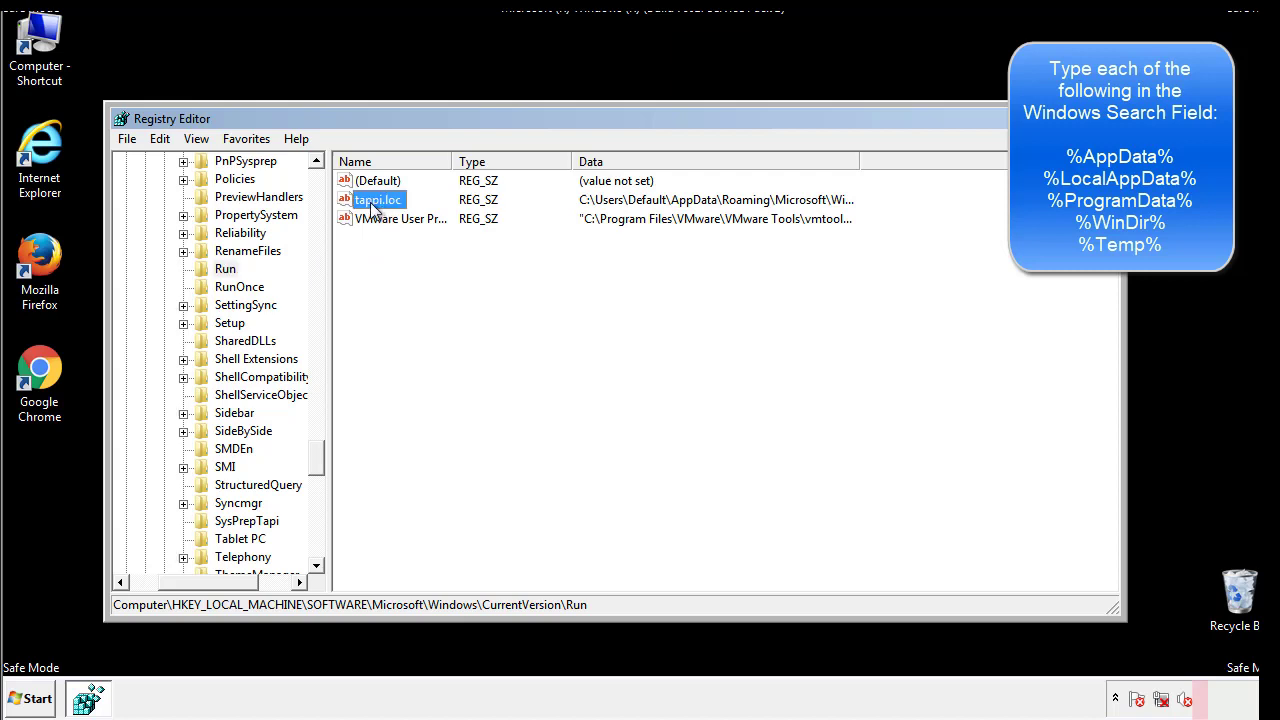
right_click(380, 203)
click(402, 260)
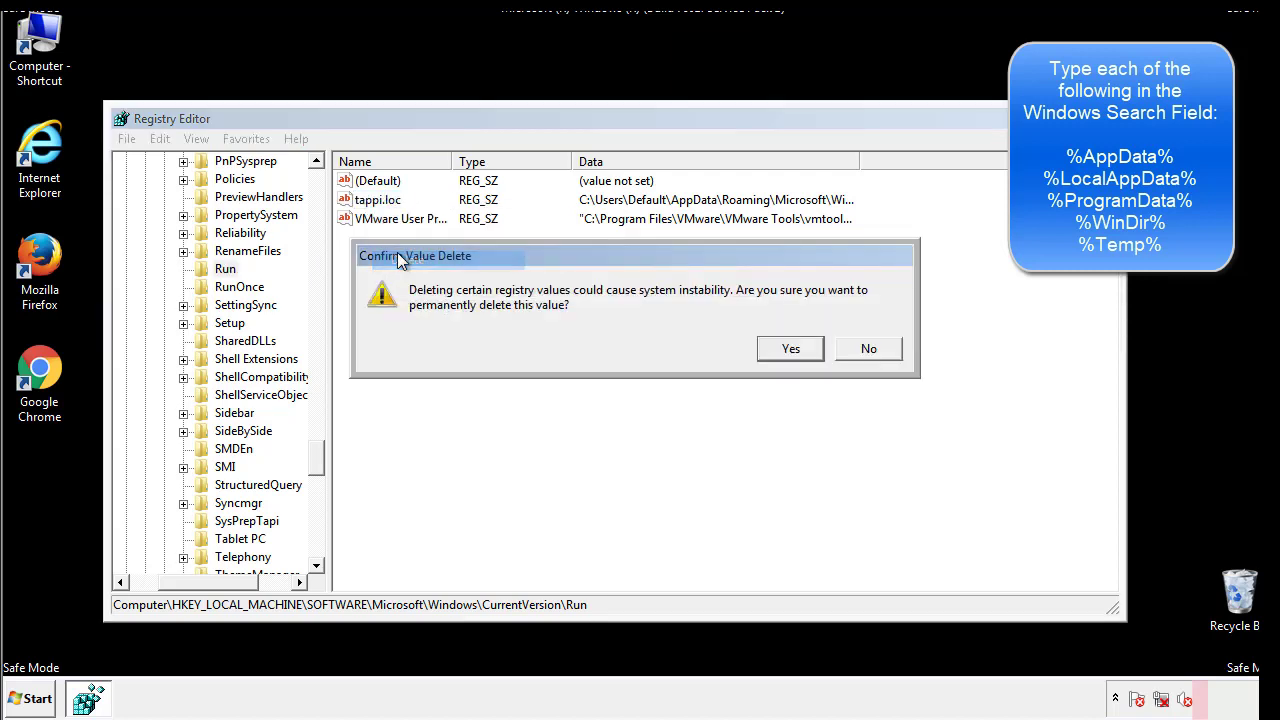
click(779, 350)
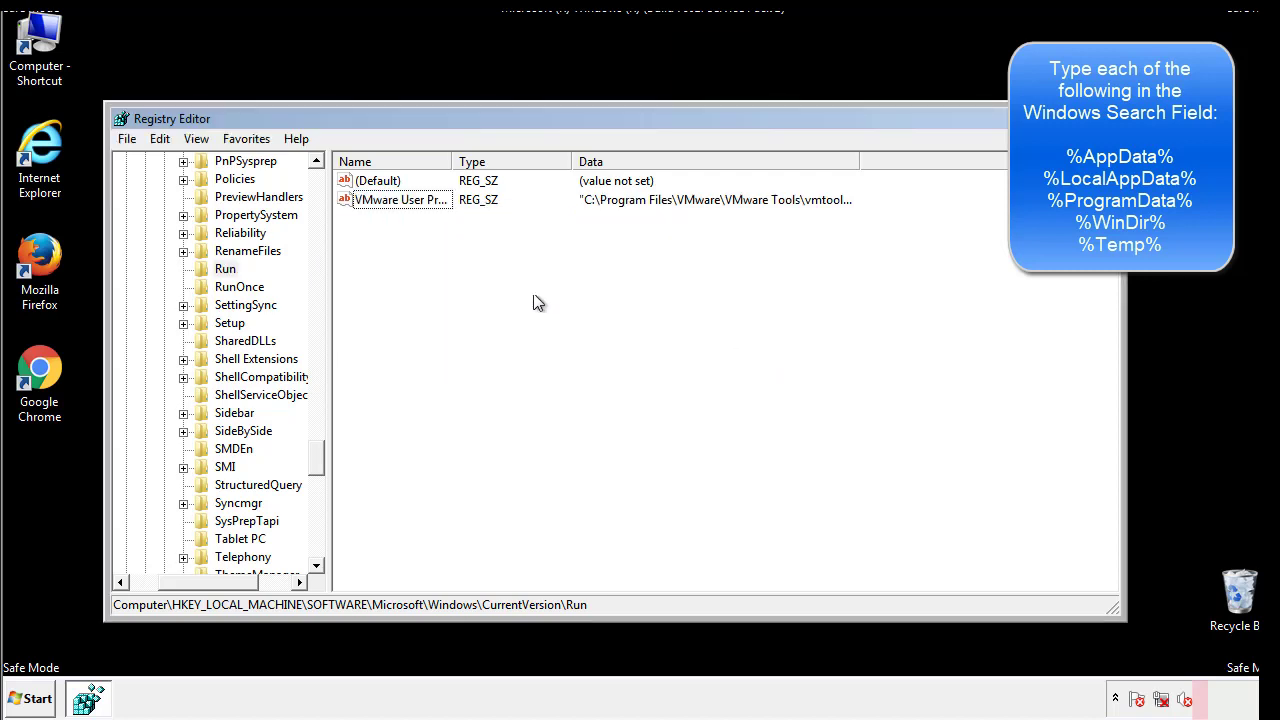
drag(318, 455, 316, 547)
drag(238, 582, 155, 593)
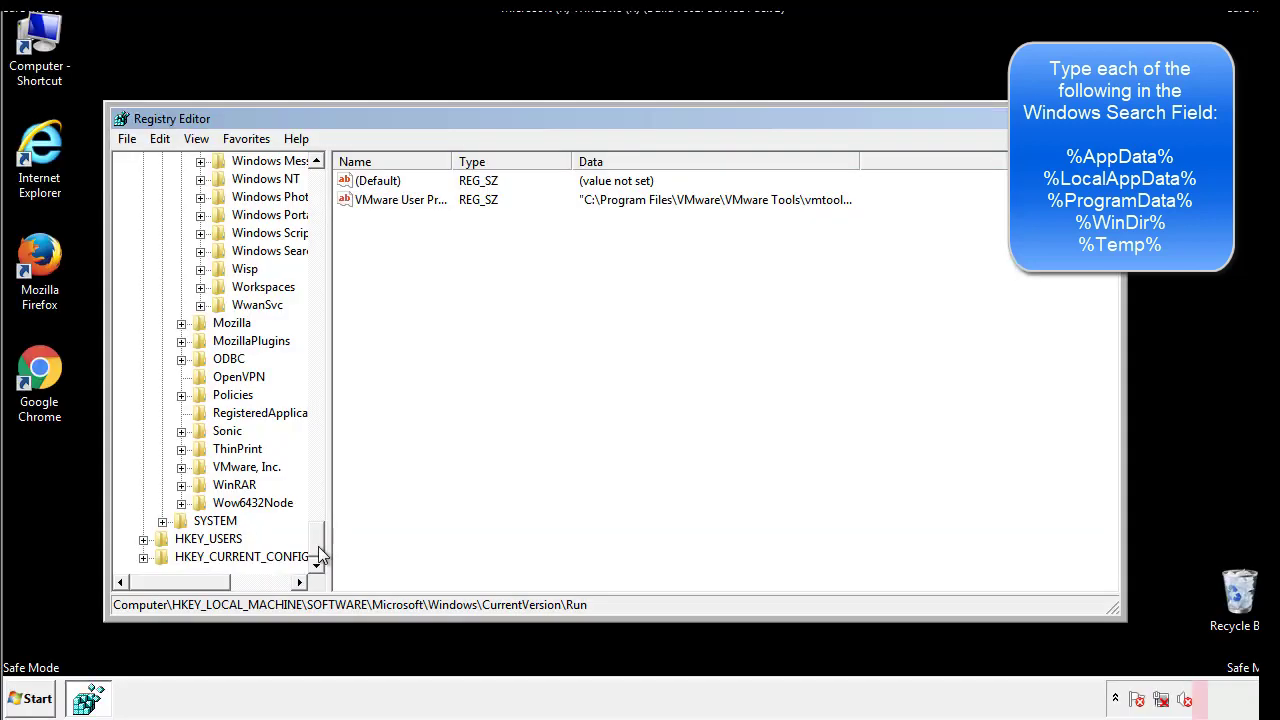
drag(320, 553, 326, 190)
Collapse HKEY_LOCAL_MACHINE and expand HKEY_CURRENT_USER\Software\Microsoft\Windows\CurrentVersion
click(143, 215)
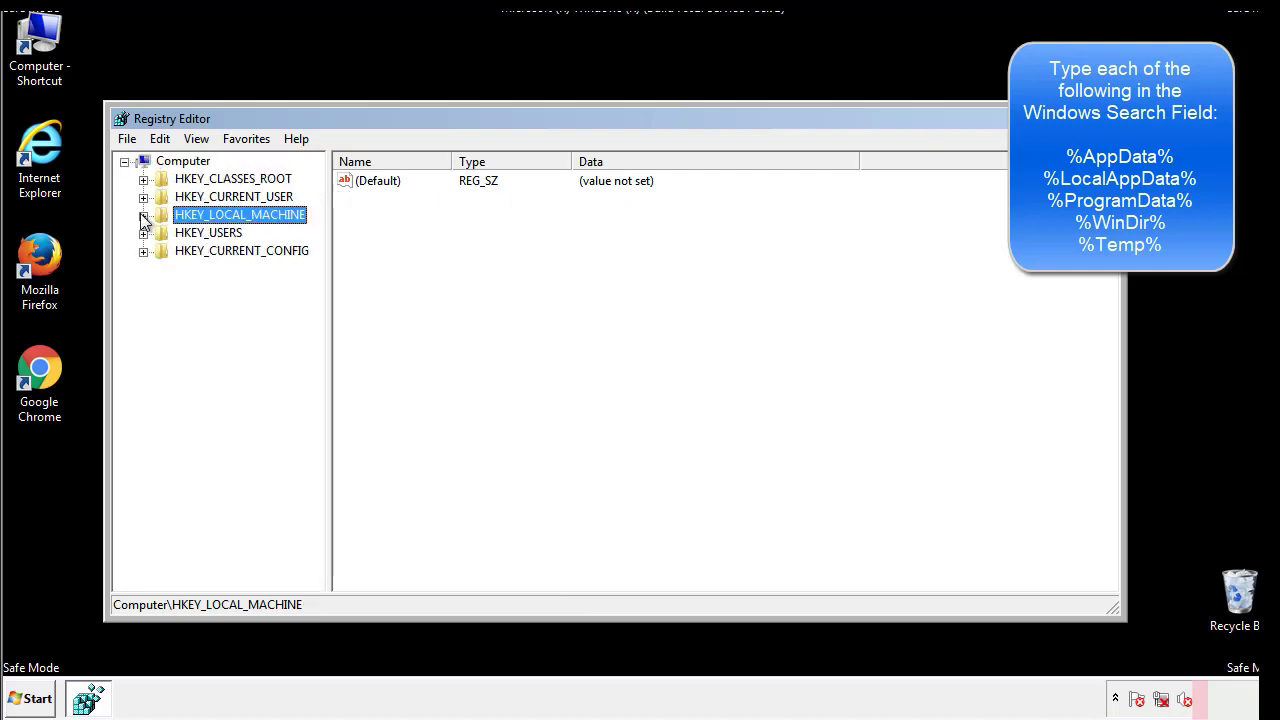
click(143, 197)
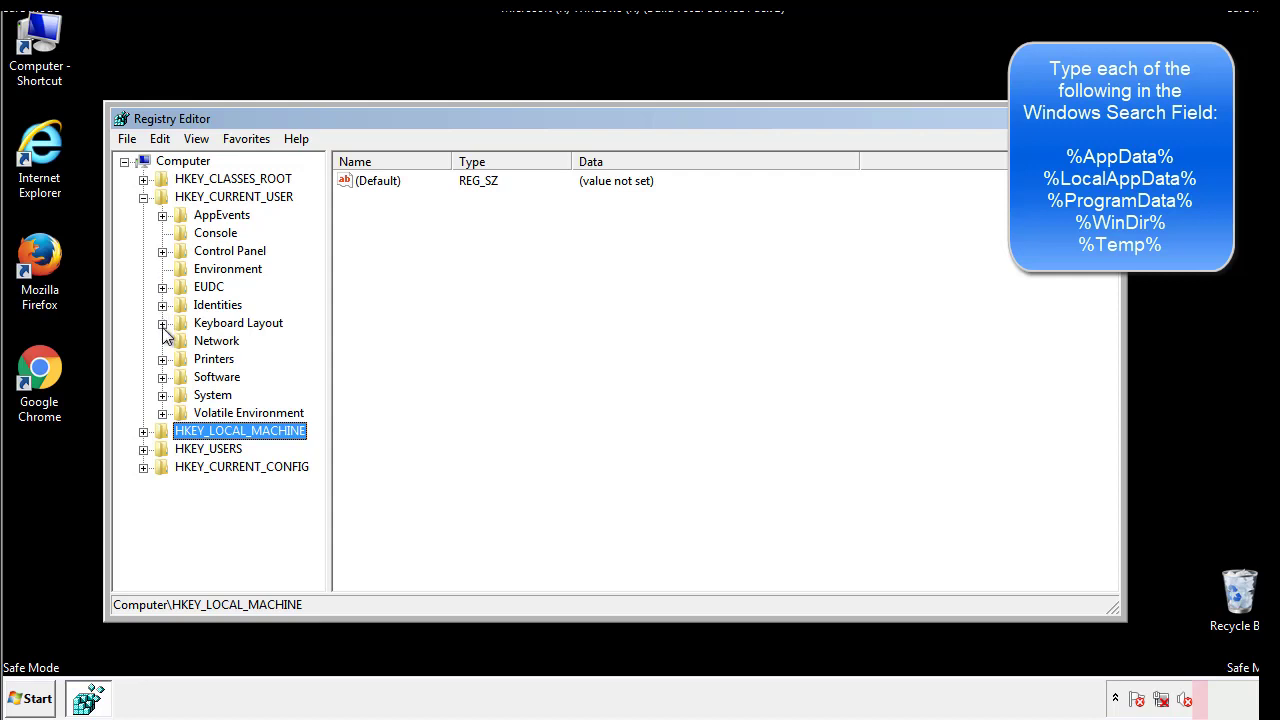
click(163, 380)
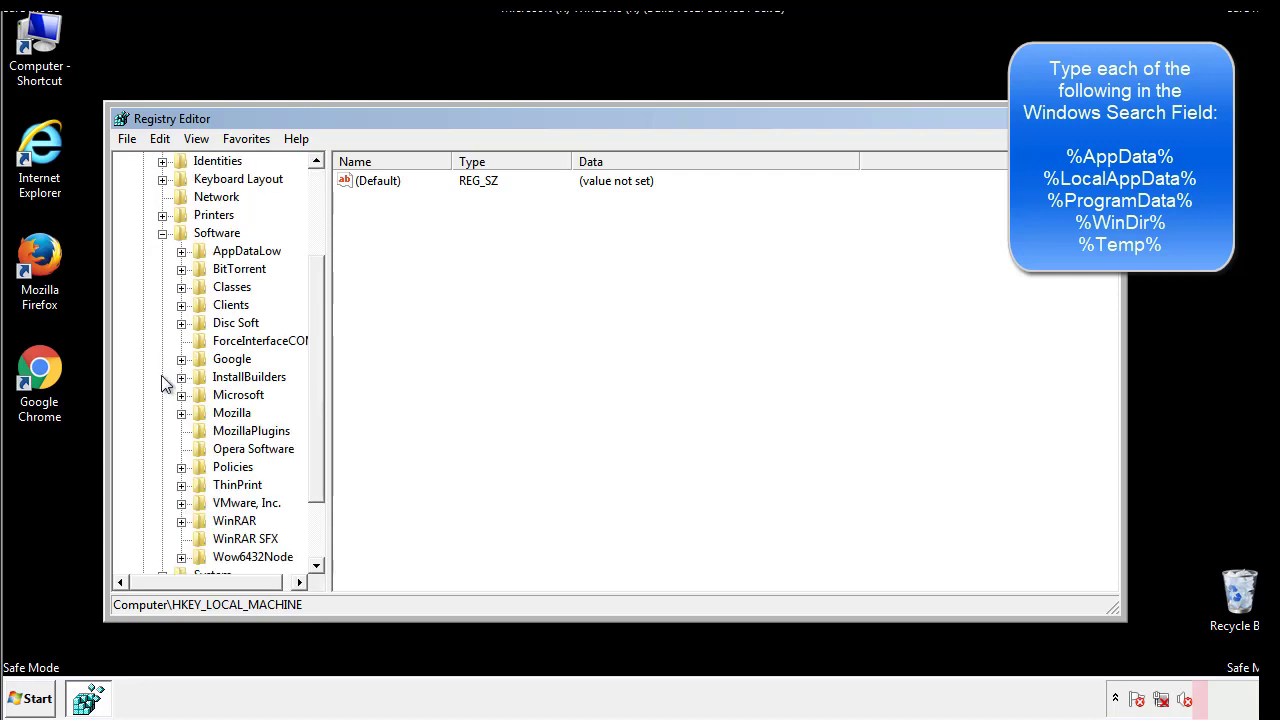
drag(314, 363, 314, 381)
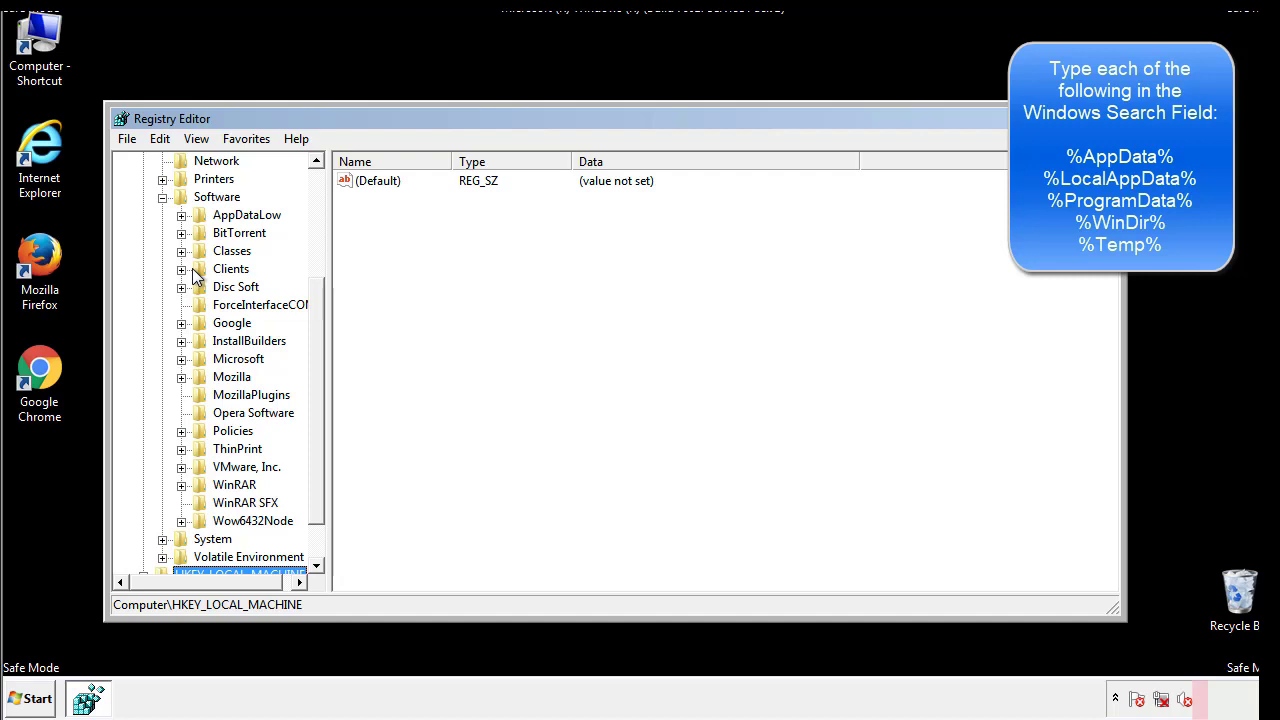
click(181, 360)
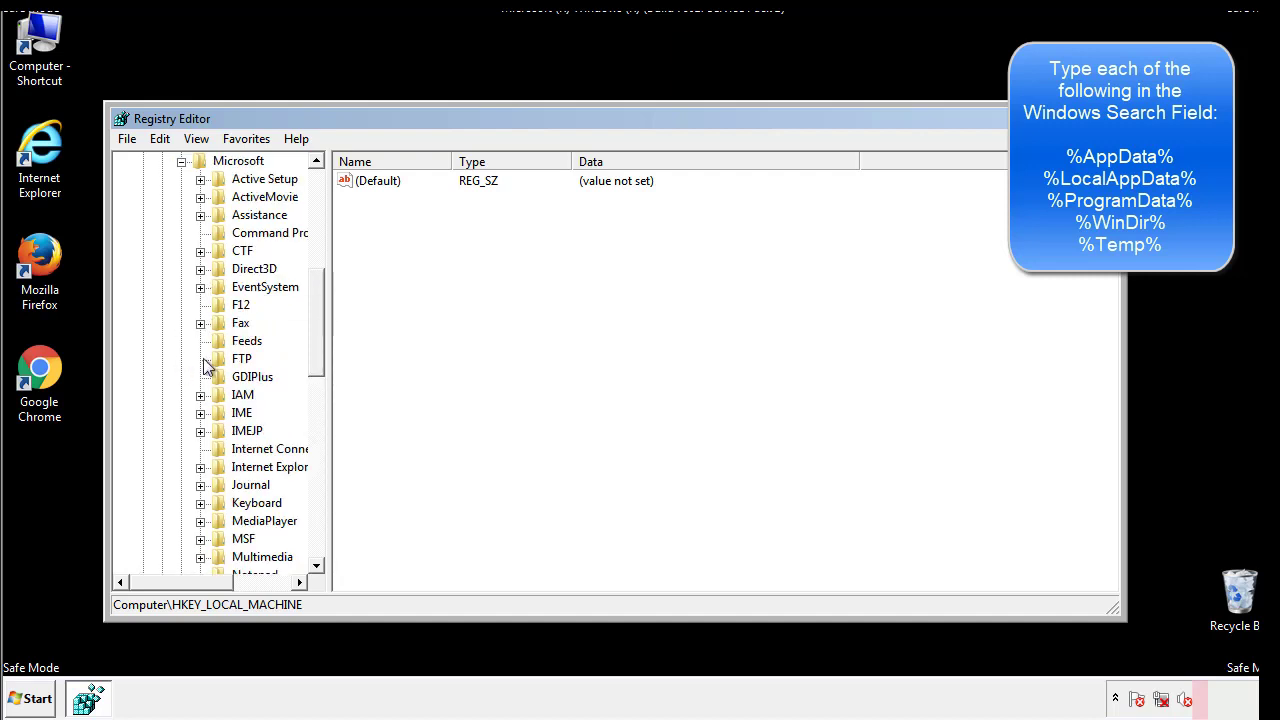
drag(314, 298, 317, 424)
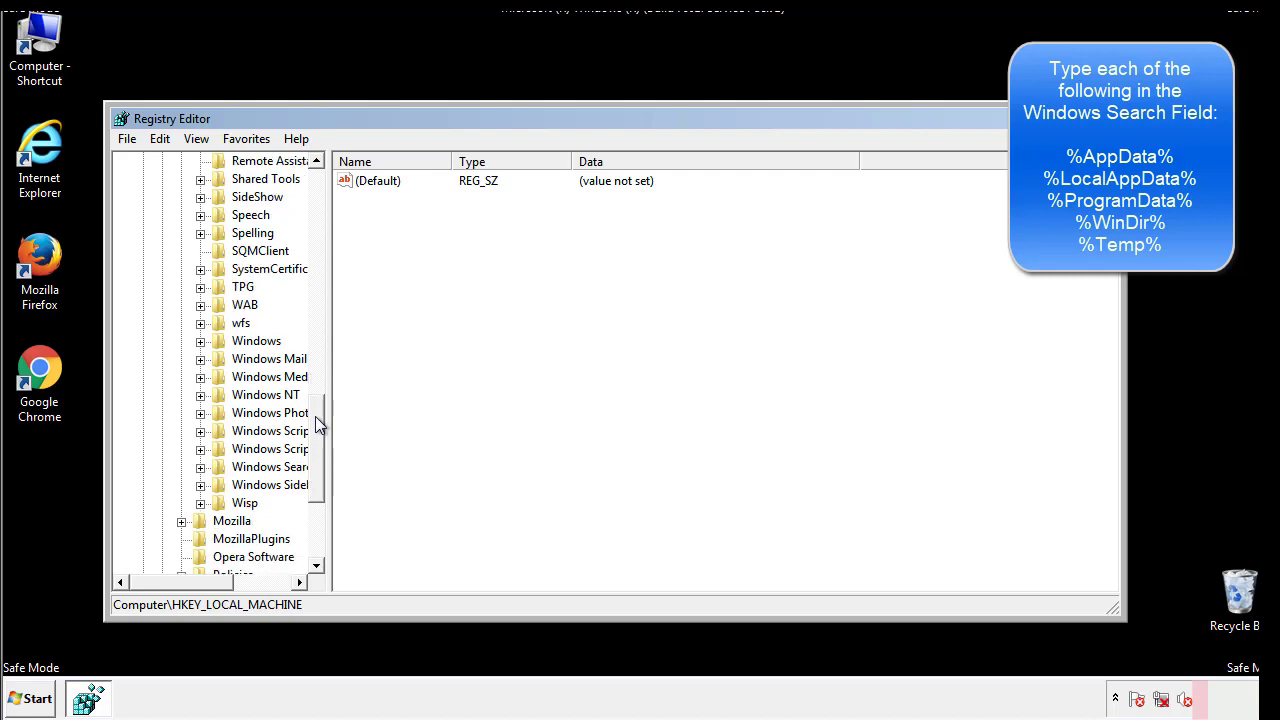
click(200, 341)
click(219, 359)
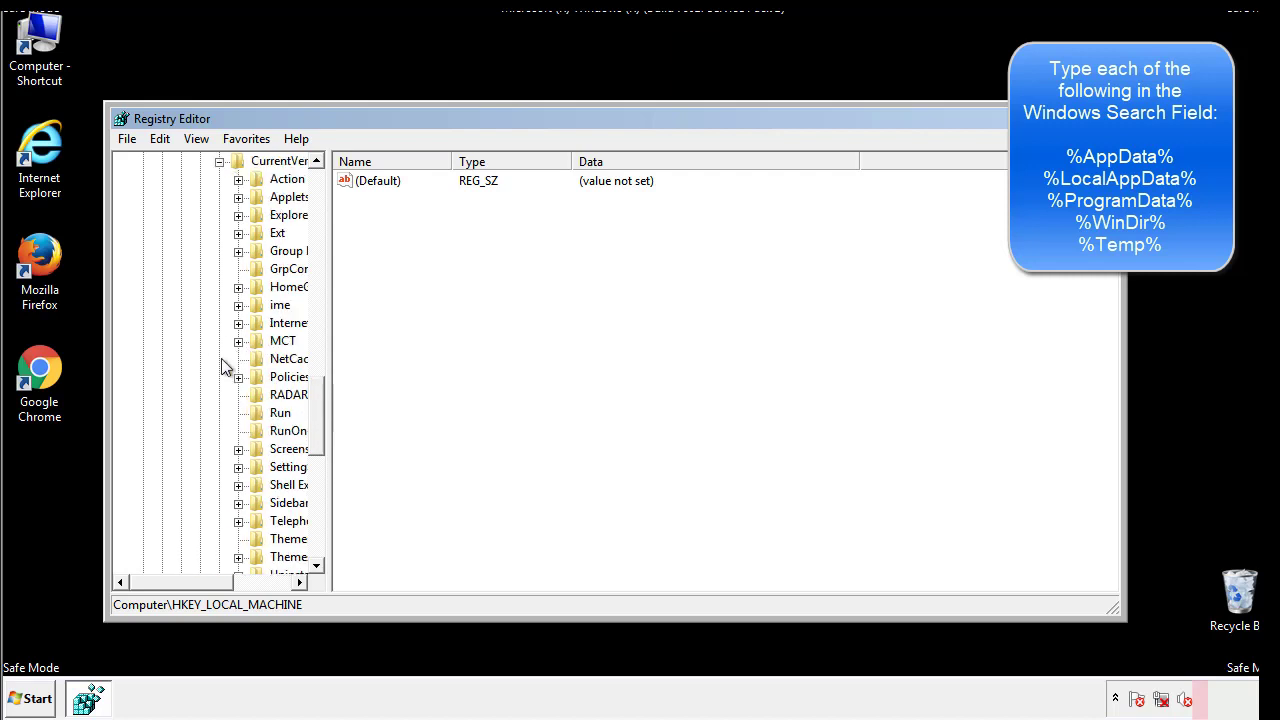
drag(193, 587, 225, 582)
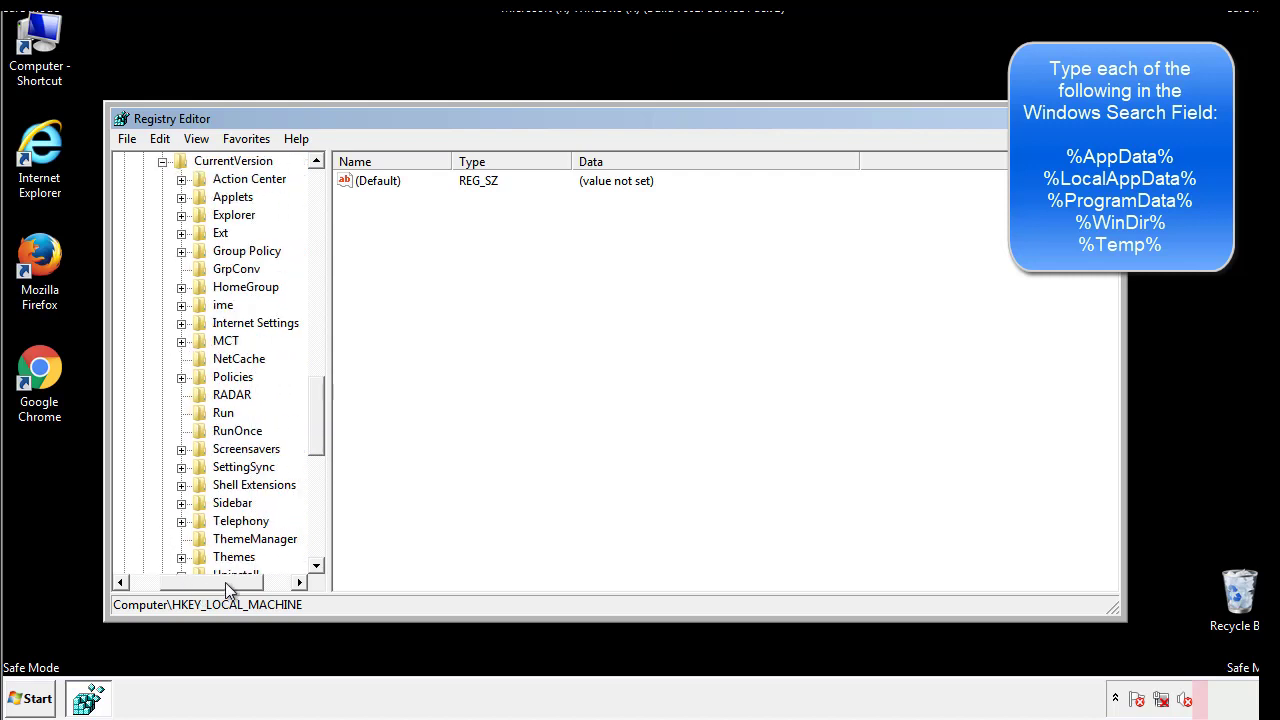
View the current user's Run values, which hold only DAEMON Tools Lite
click(220, 410)
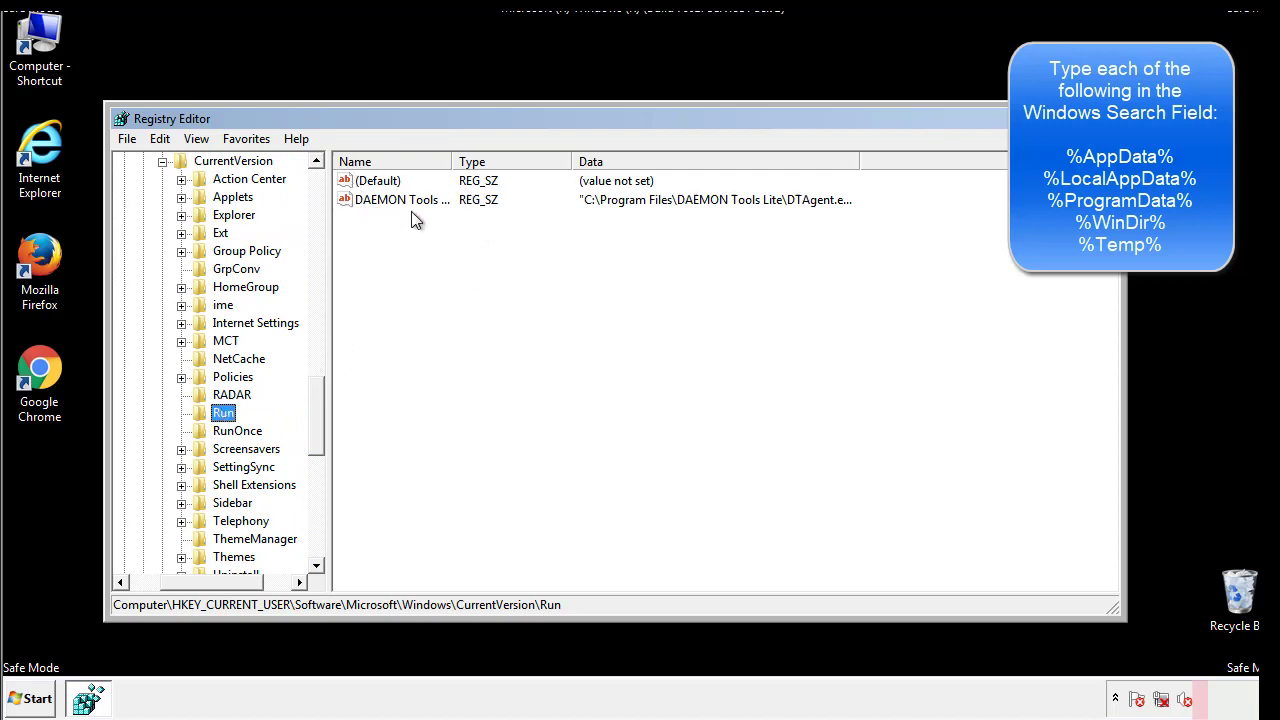
click(548, 236)
drag(372, 290, 400, 238)
drag(212, 579, 187, 581)
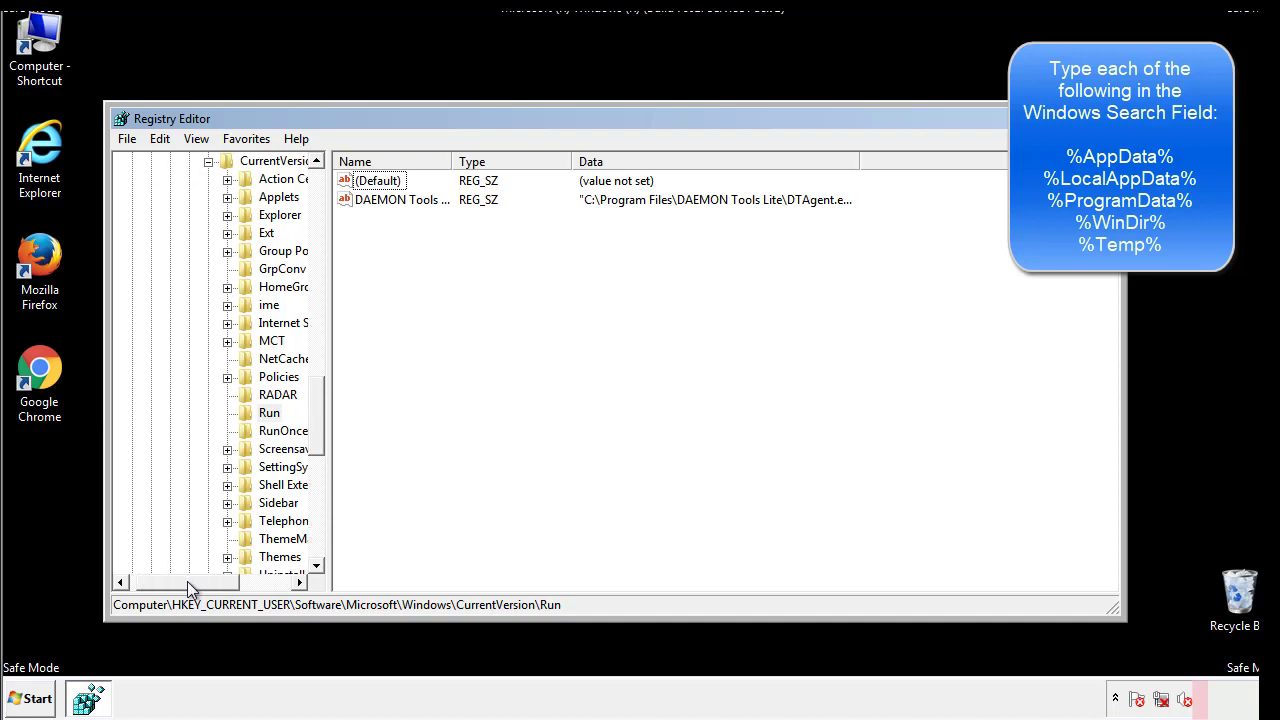
drag(324, 438, 316, 420)
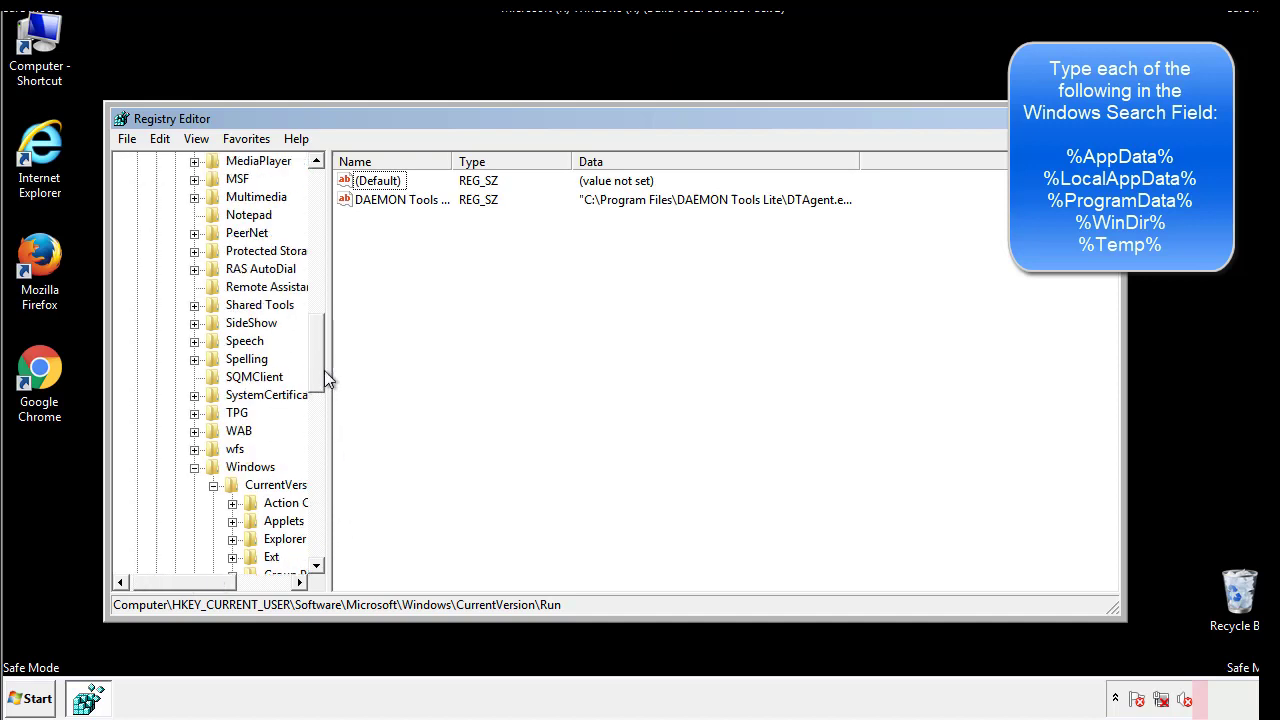
Collapse the Windows key and use Edit > Find to search the registry for '%tem'
click(195, 468)
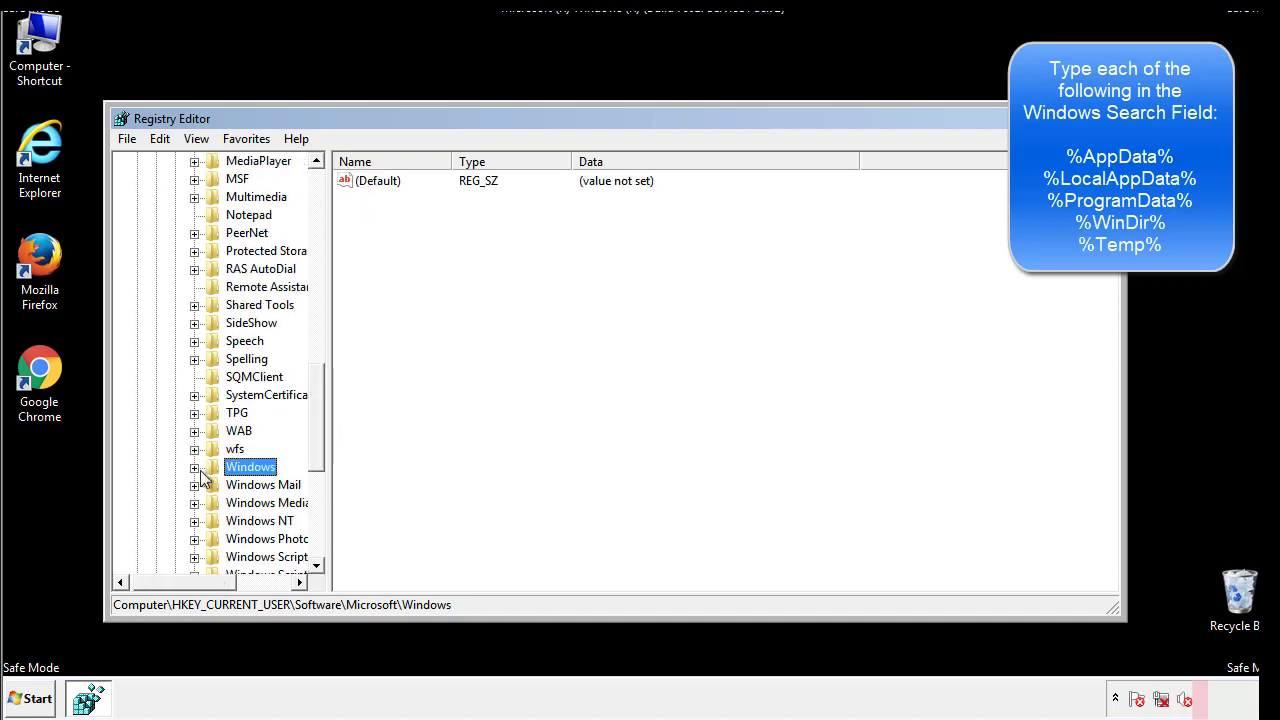
drag(321, 445, 322, 247)
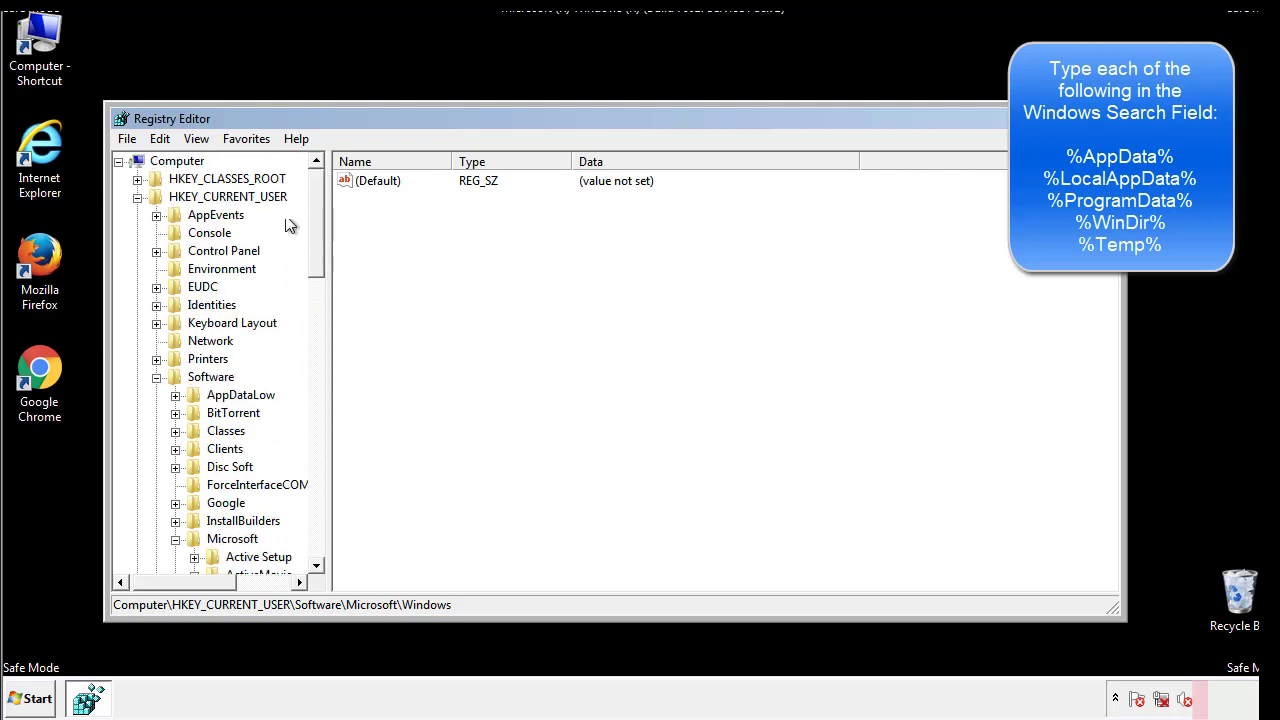
click(160, 139)
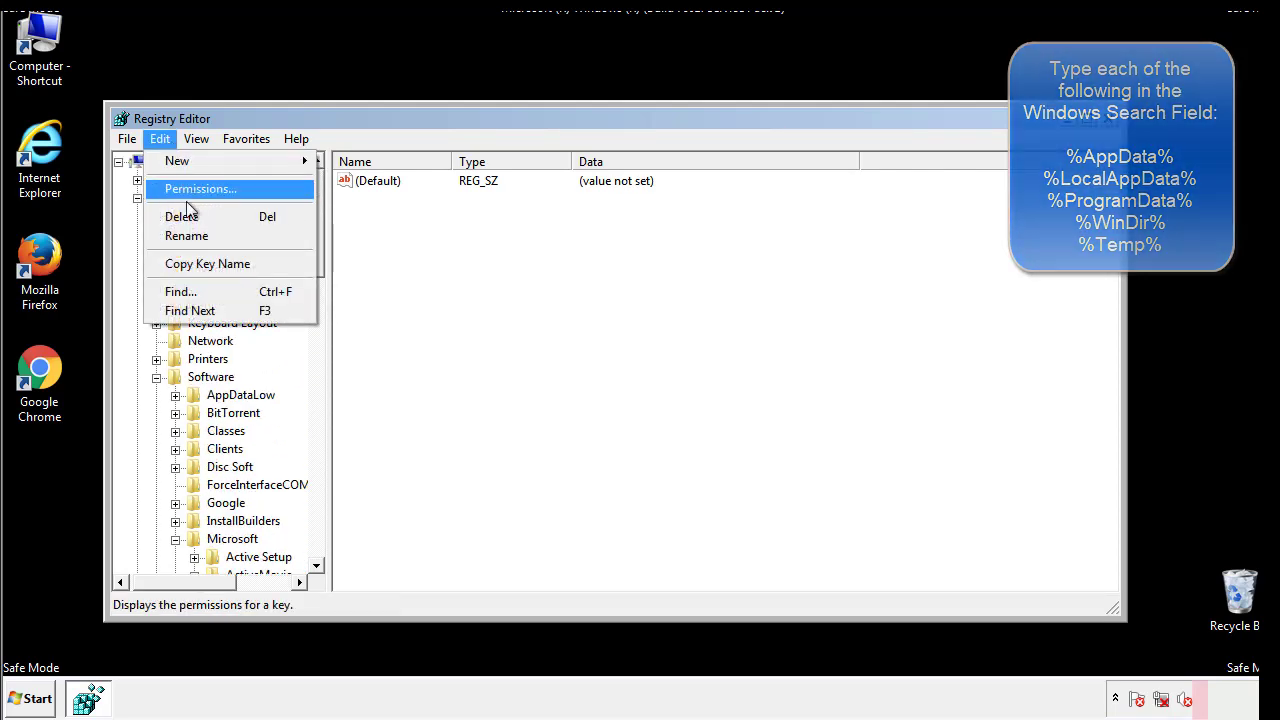
click(175, 291)
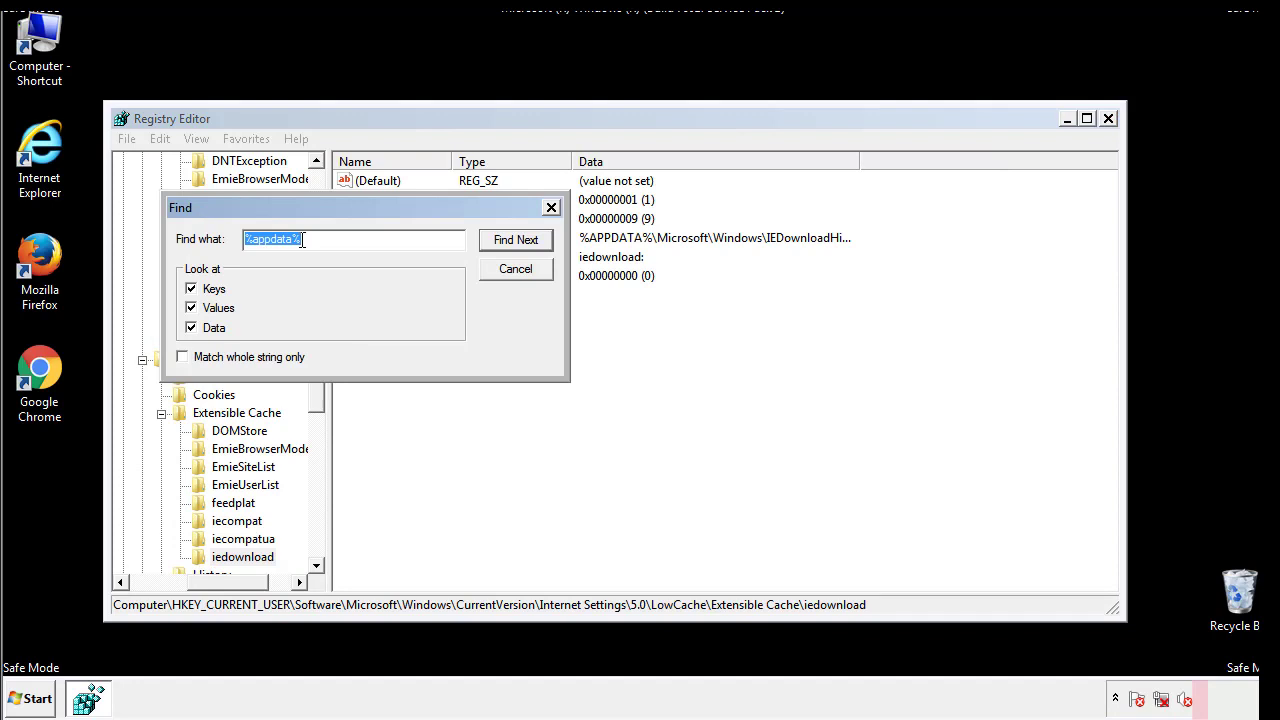
text(%temp%)
key(Return)
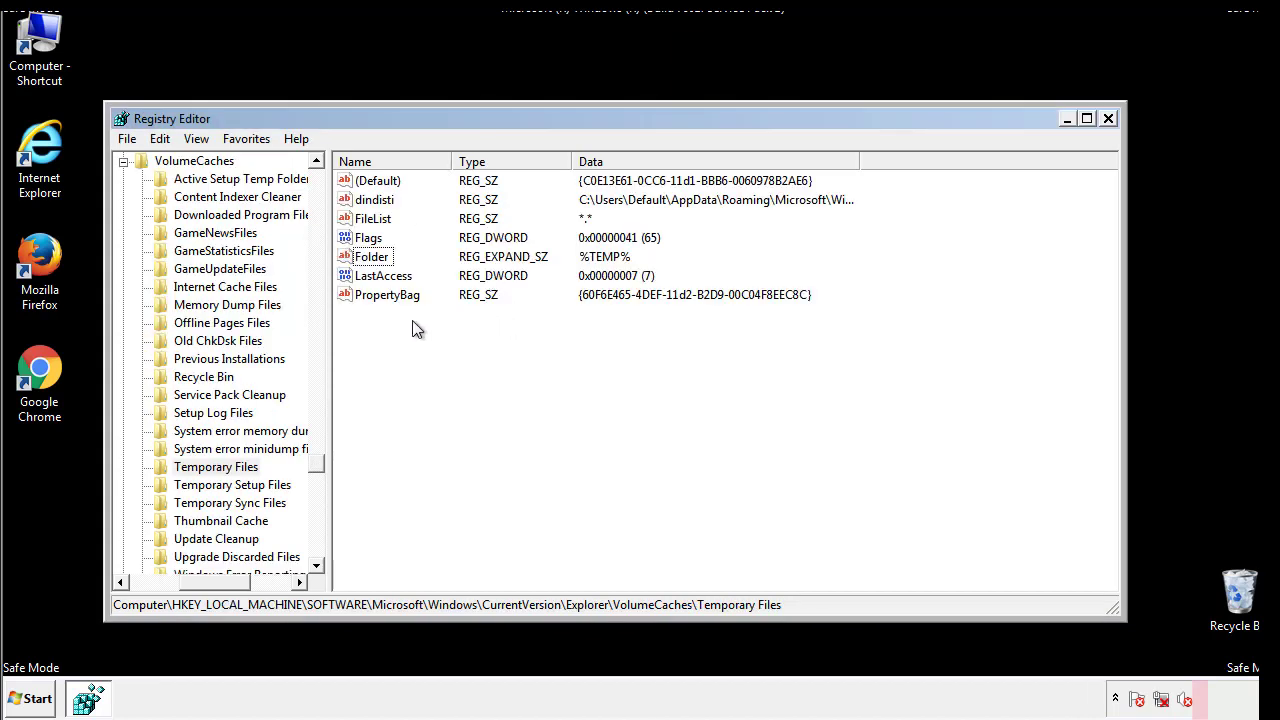
Delete all values in VolumeCaches\Temporary Files, leaving only the empty (Default)
drag(410, 321, 362, 185)
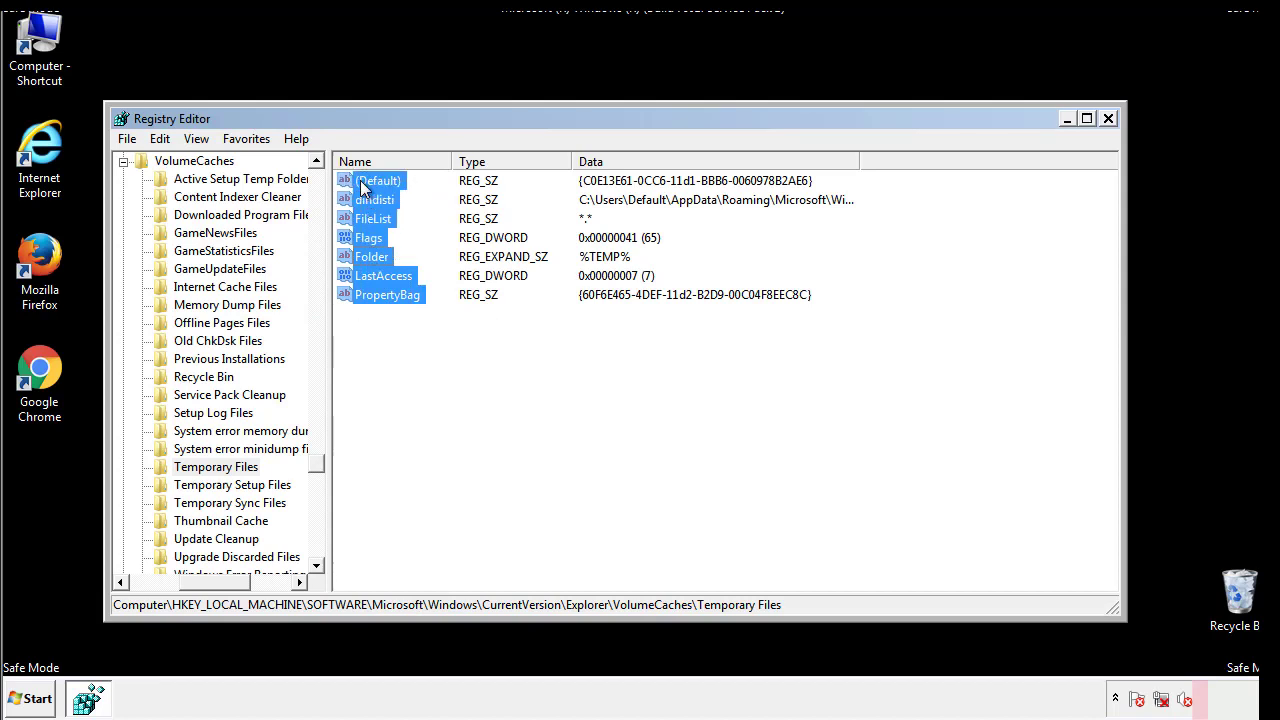
right_click(362, 188)
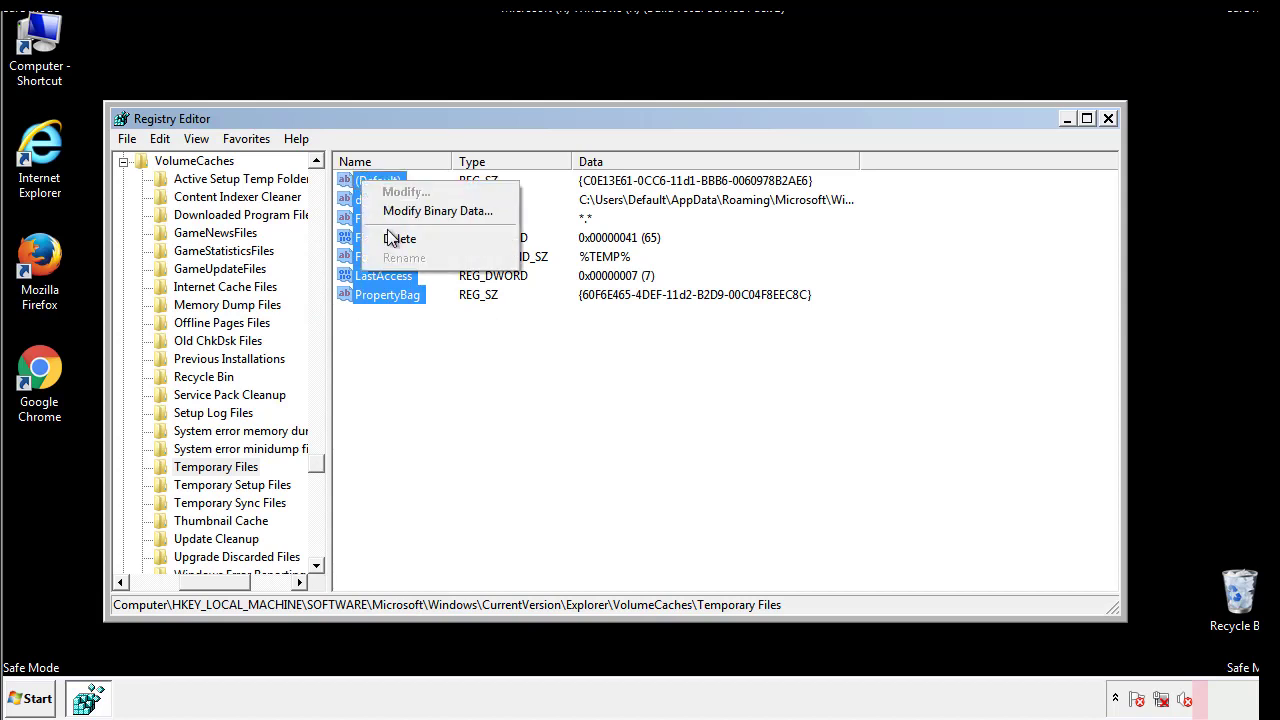
click(390, 240)
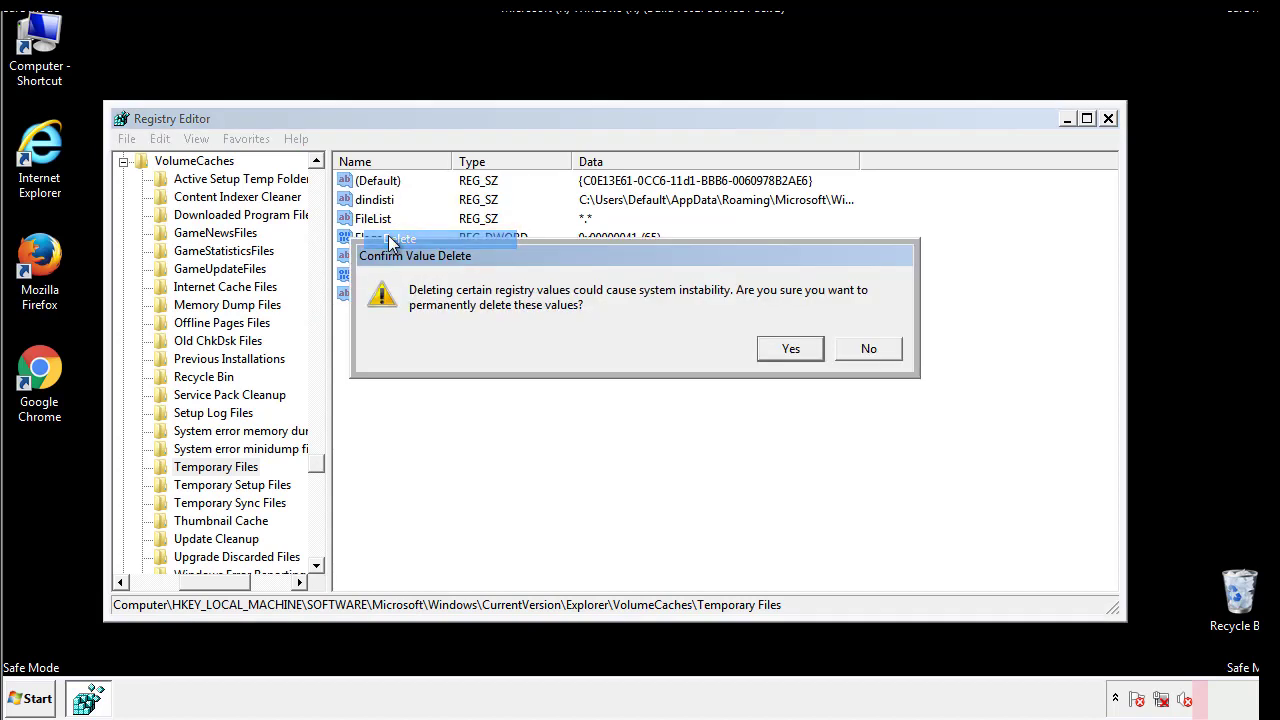
click(800, 349)
click(446, 246)
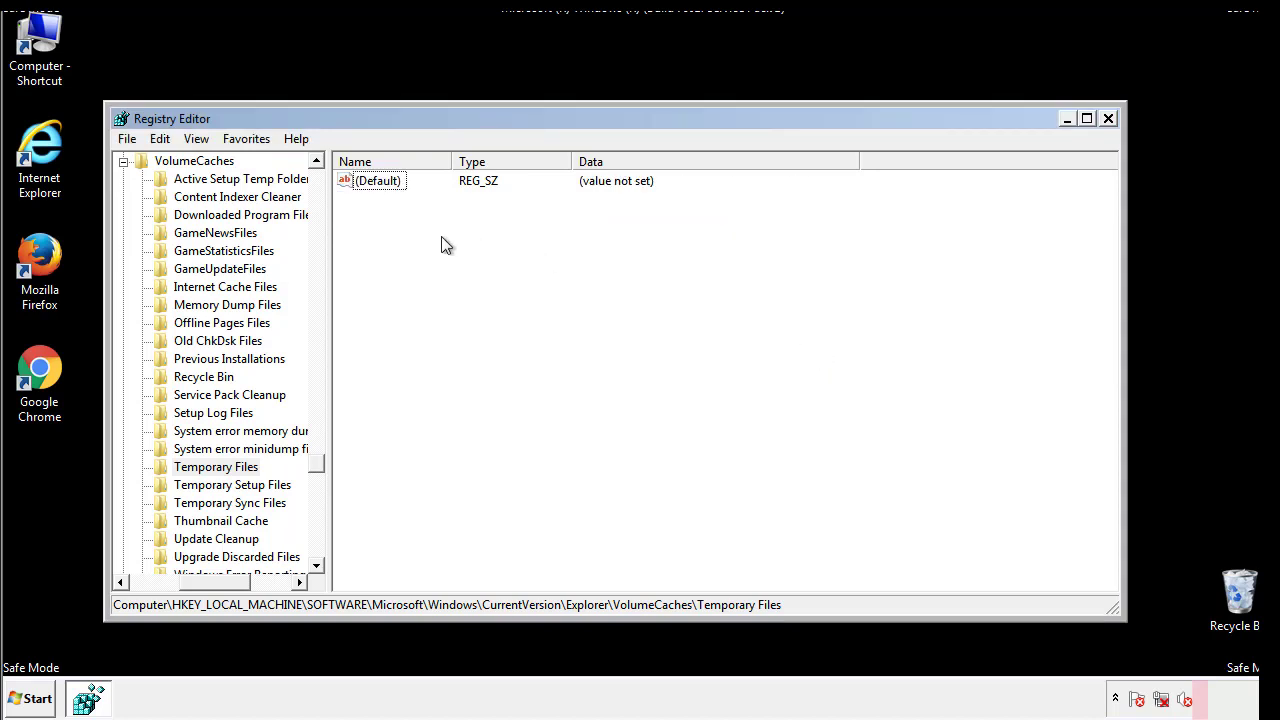
Close Registry Editor and launch msconfig from the Start menu search
click(1109, 119)
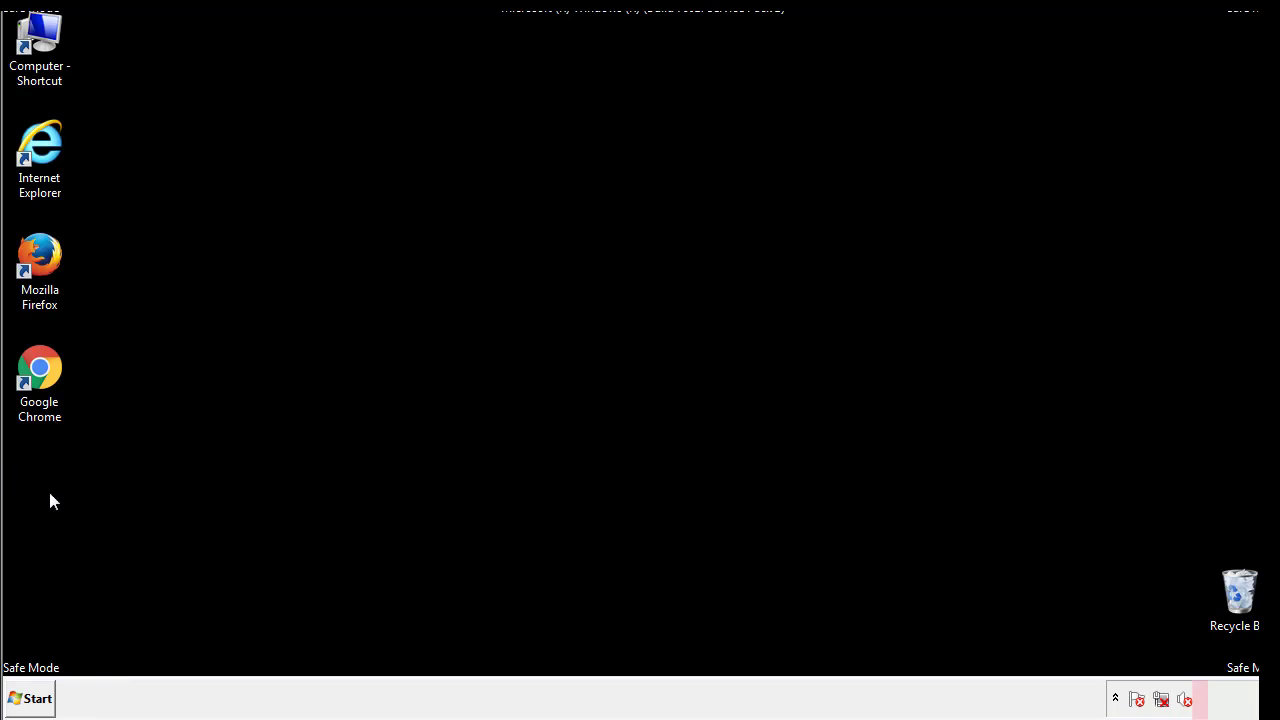
click(17, 699)
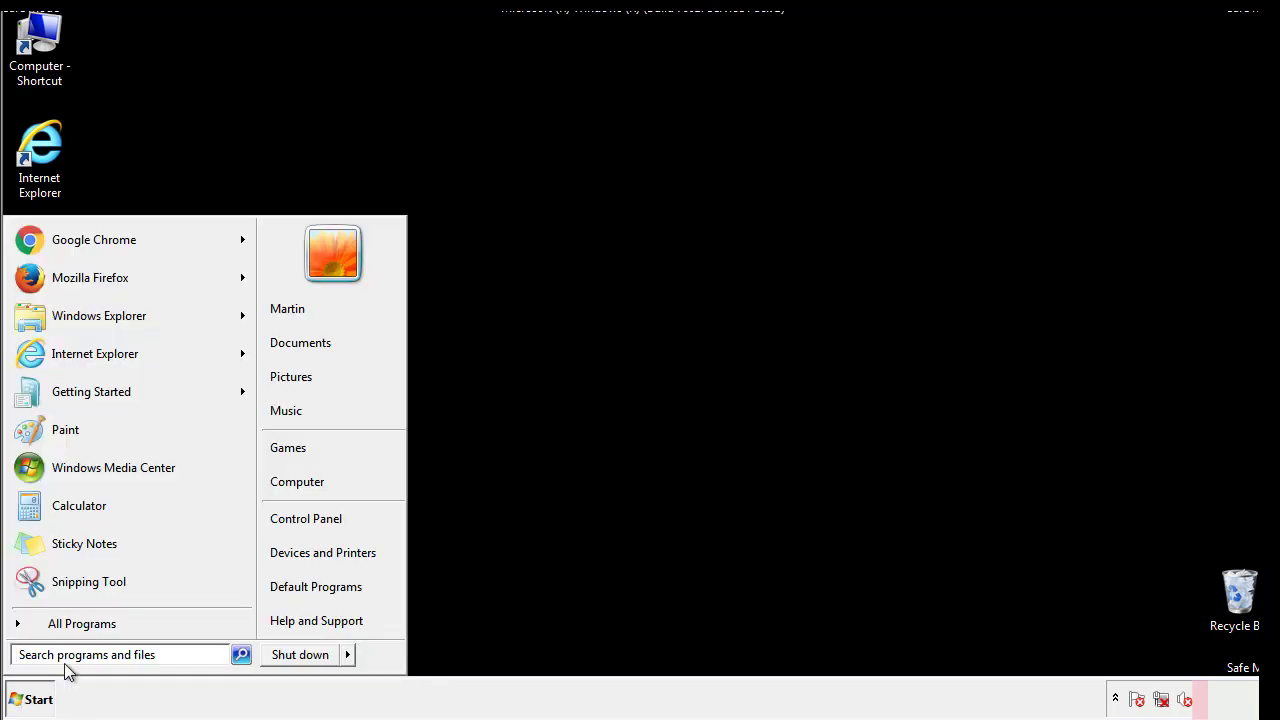
text(mscon)
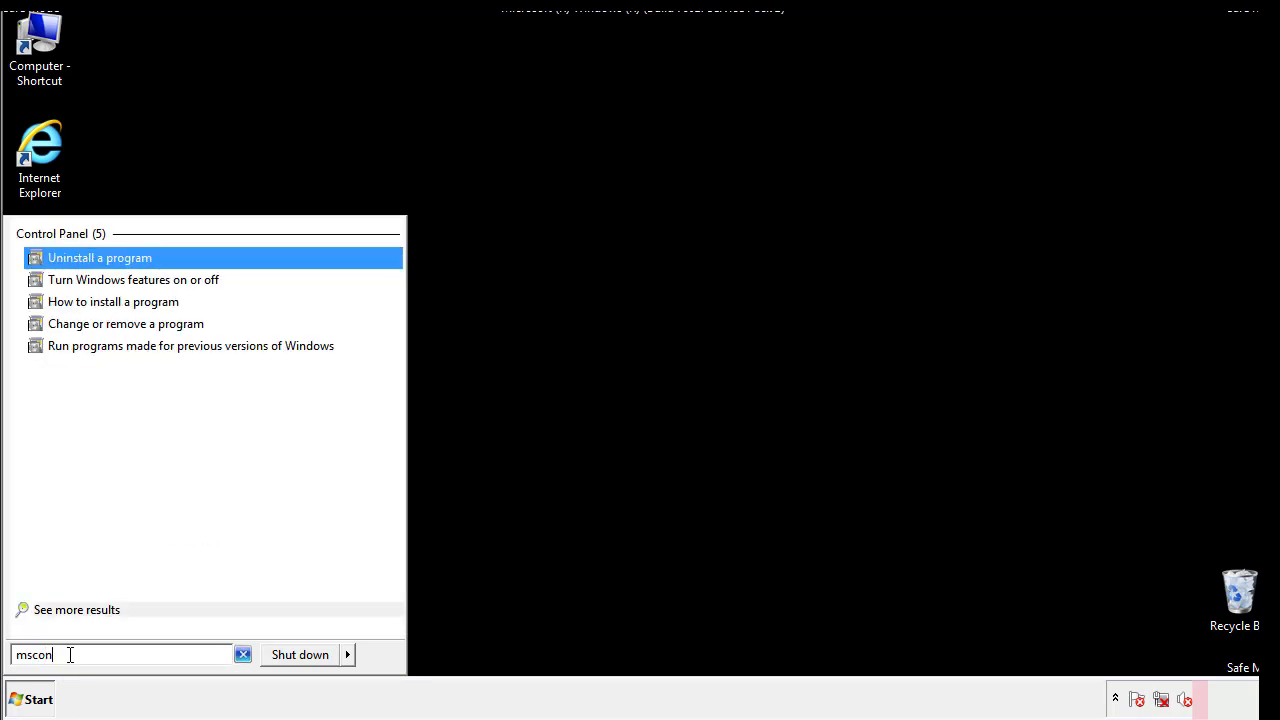
text(fig)
key(BackSpace)
key(BackSpace)
text(ig)
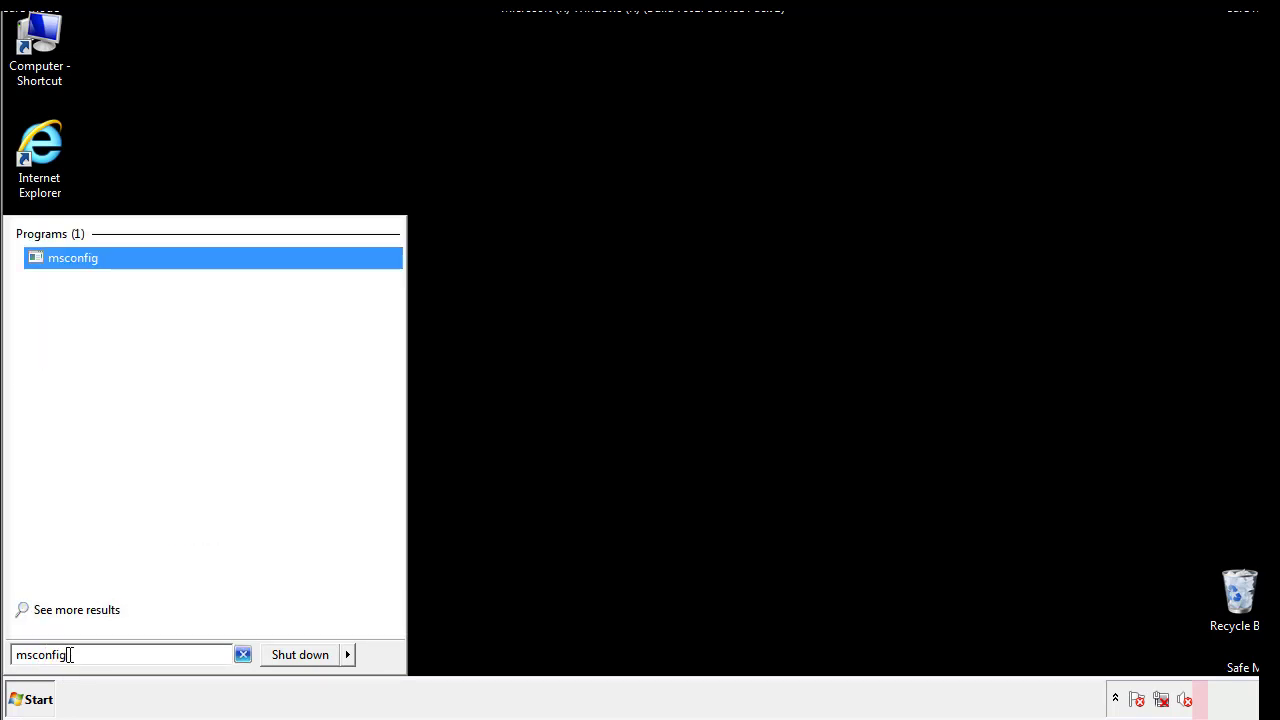
key(Return)
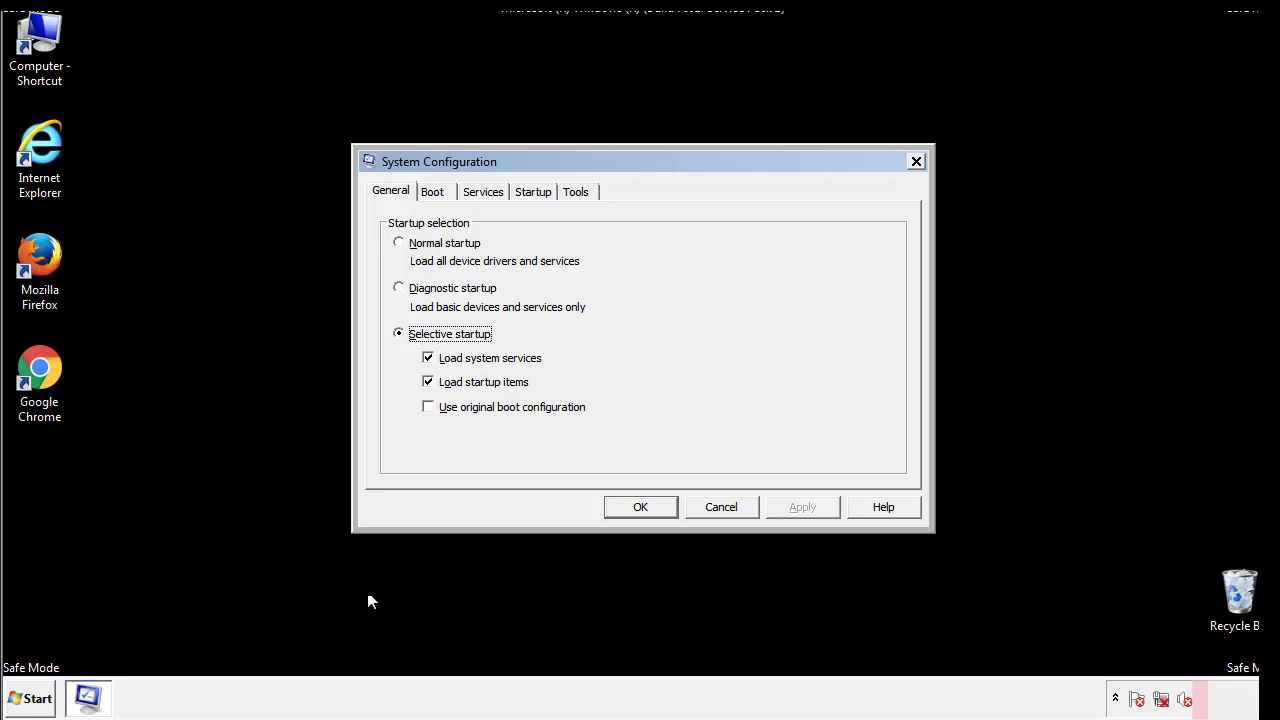
Uncheck Safe boot on the Boot tab, save the setting, and restart Windows immediately
click(438, 191)
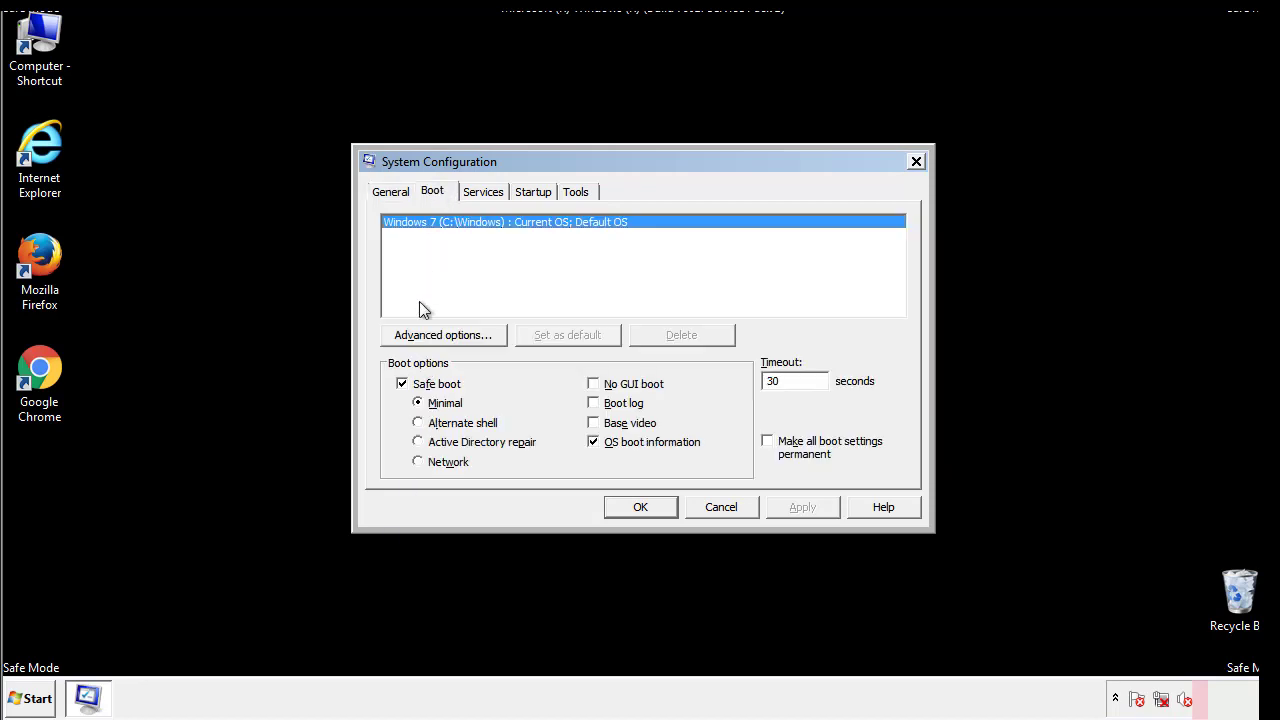
click(406, 388)
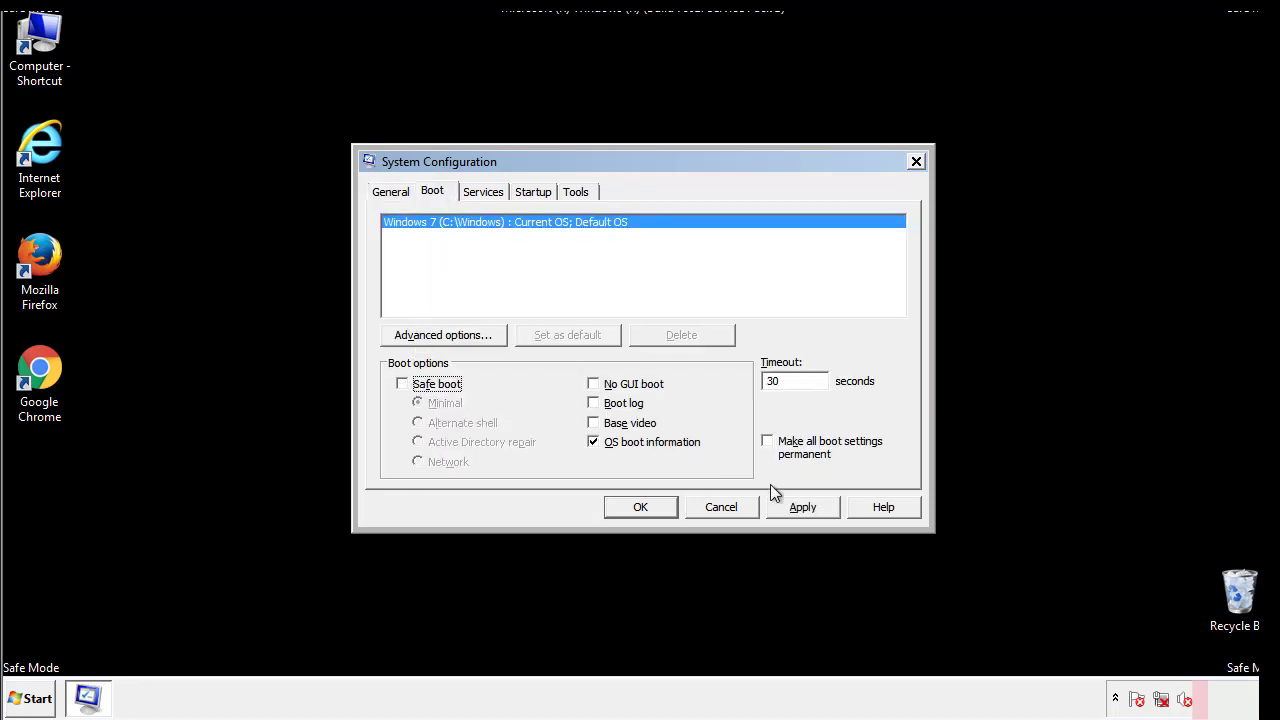
click(805, 507)
click(637, 509)
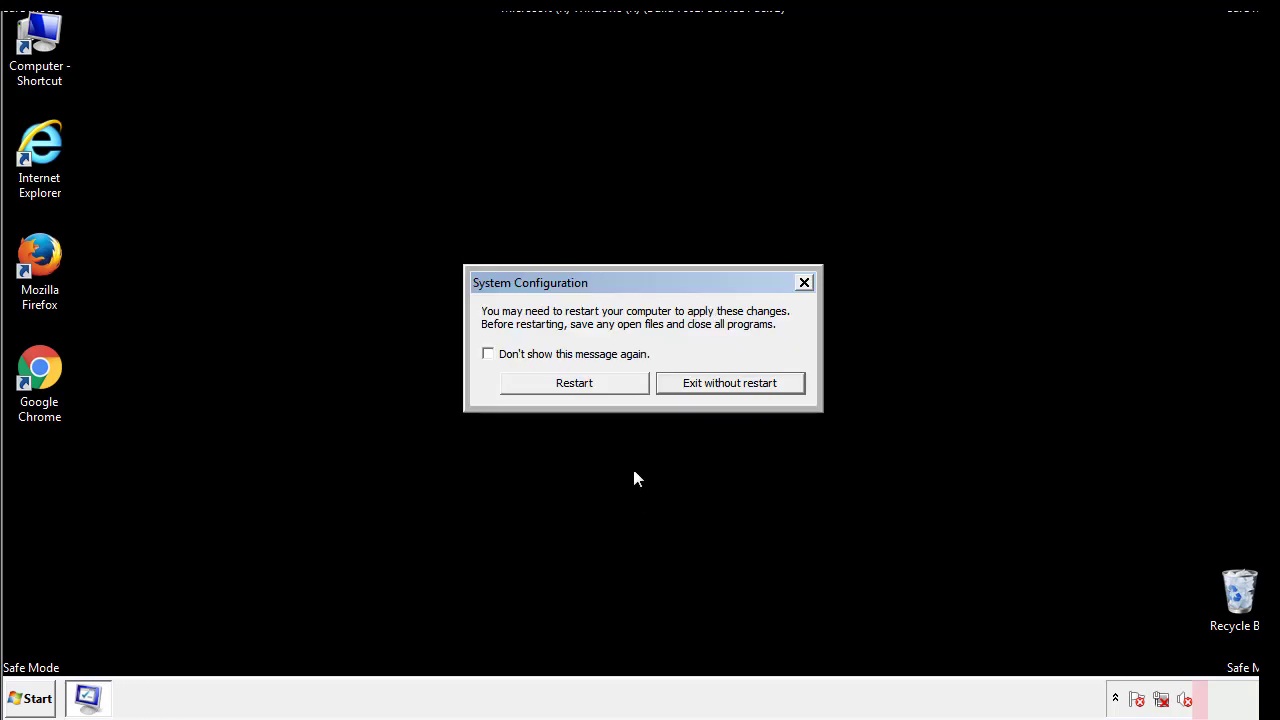
click(592, 388)
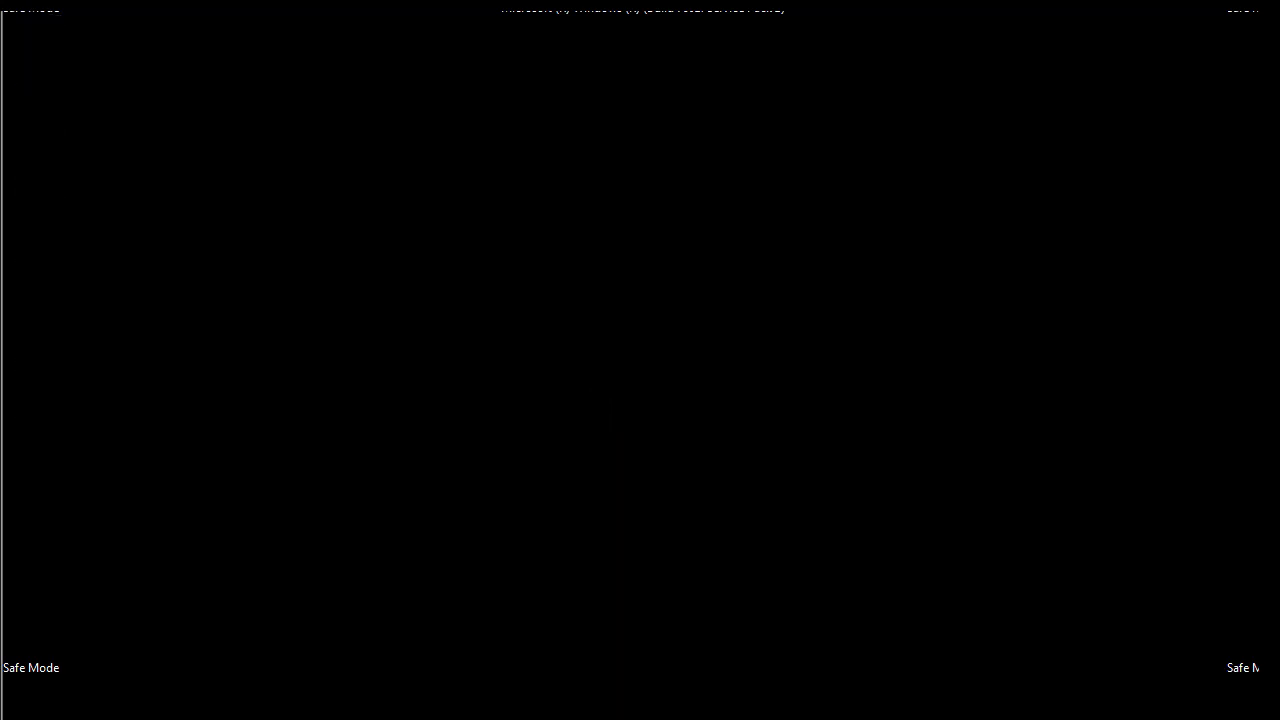